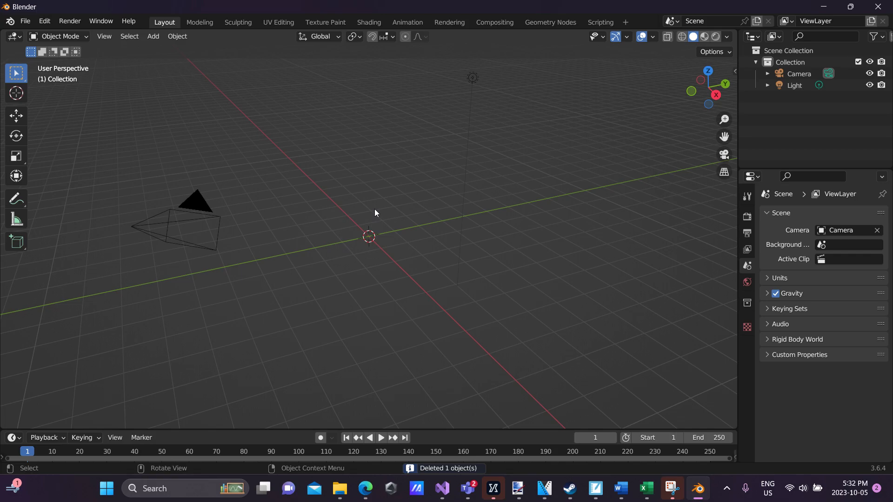
# Step: Add a plane mesh at the scene origin
pyautogui.click(153, 36)
pyautogui.moveTo(160, 49)
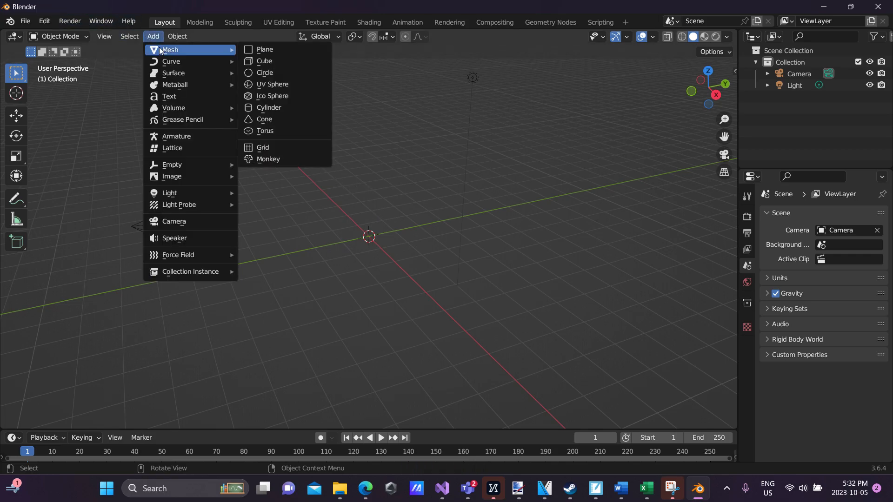
pyautogui.click(260, 50)
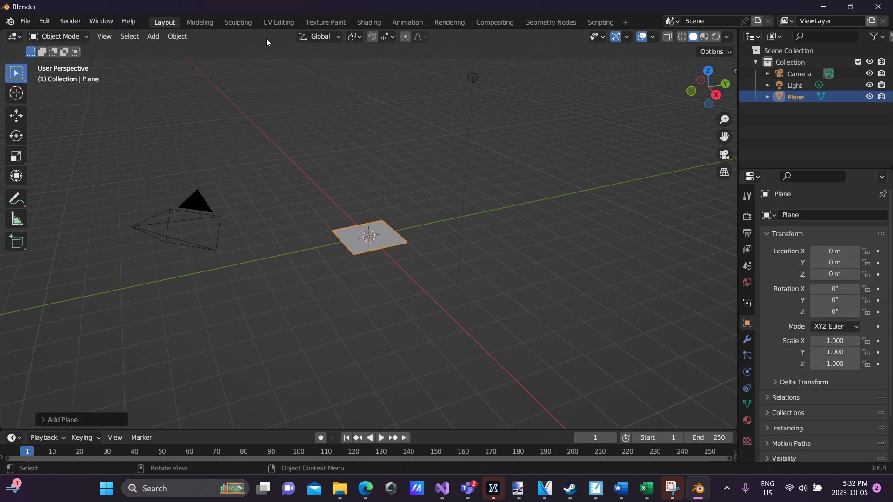
pyautogui.scroll(5, 342, 140)
pyautogui.scroll(2, 352, 154)
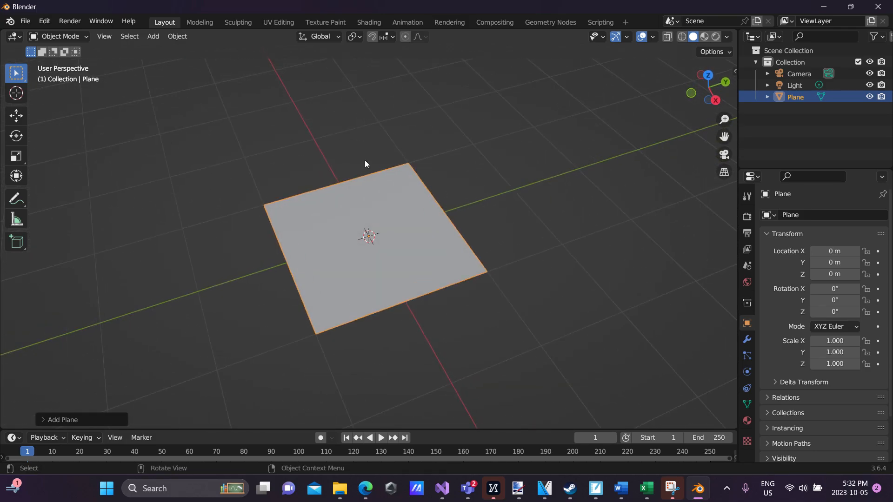
pyautogui.scroll(-2, 364, 153)
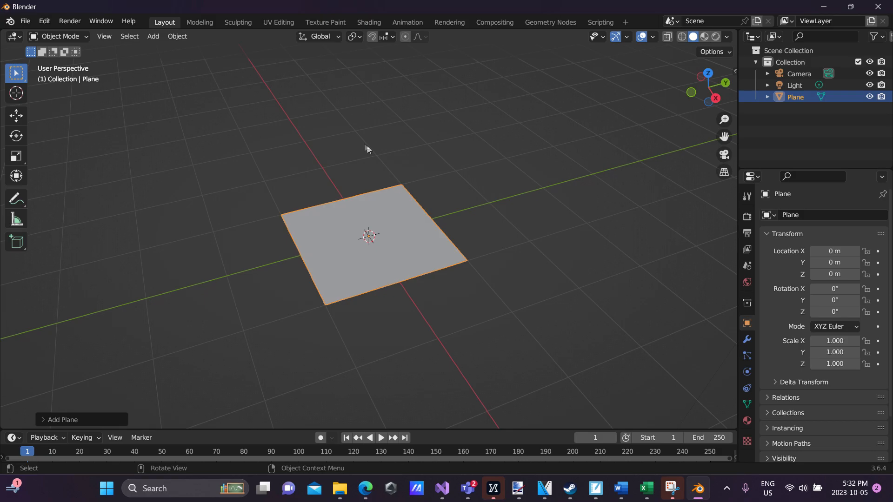
# Step: Switch the new plane to Edit Mode
pyautogui.click(85, 36)
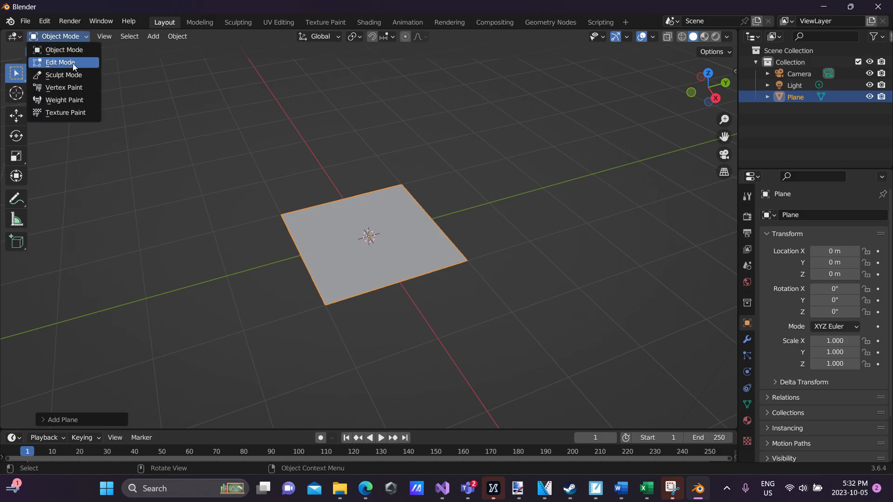
pyautogui.click(73, 63)
pyautogui.press('Tab')
pyautogui.press('Tab')
pyautogui.press('Tab')
pyautogui.press('Tab')
pyautogui.click(86, 36)
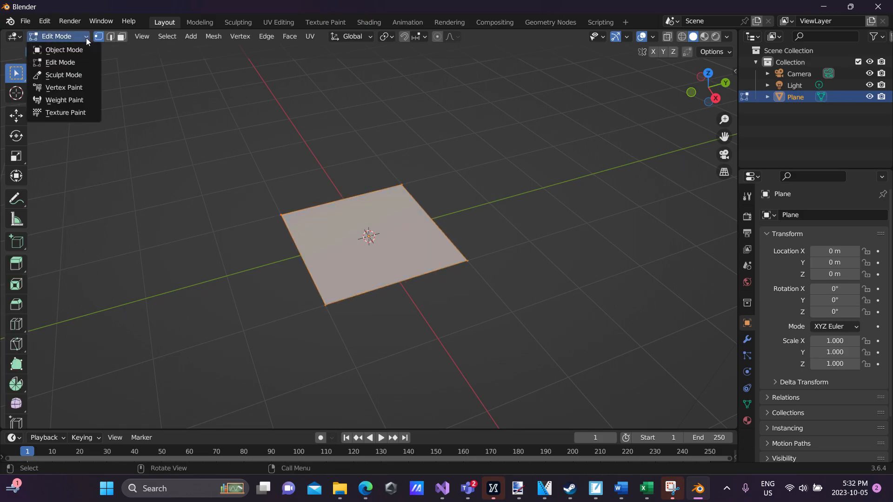
pyautogui.click(66, 61)
# Step: Find the Subdivide command by searching for "subd" and apply it to the whole plane
pyautogui.scroll(1, 285, 101)
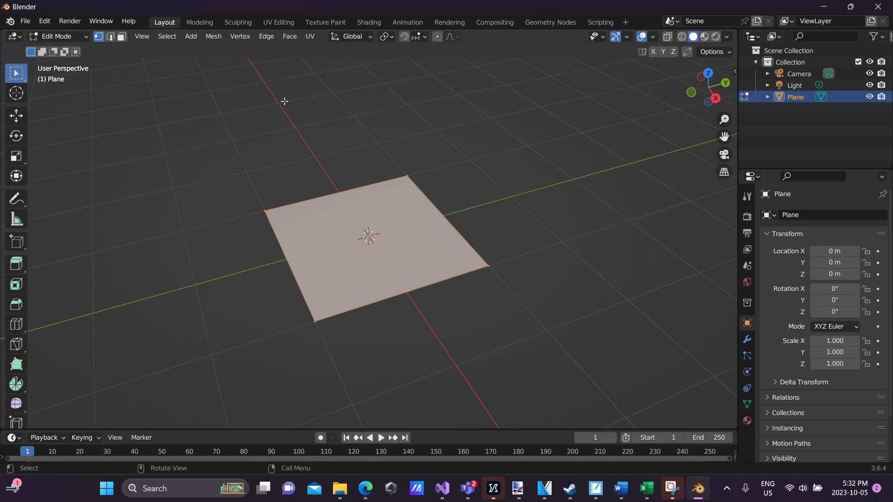
pyautogui.press('F3')
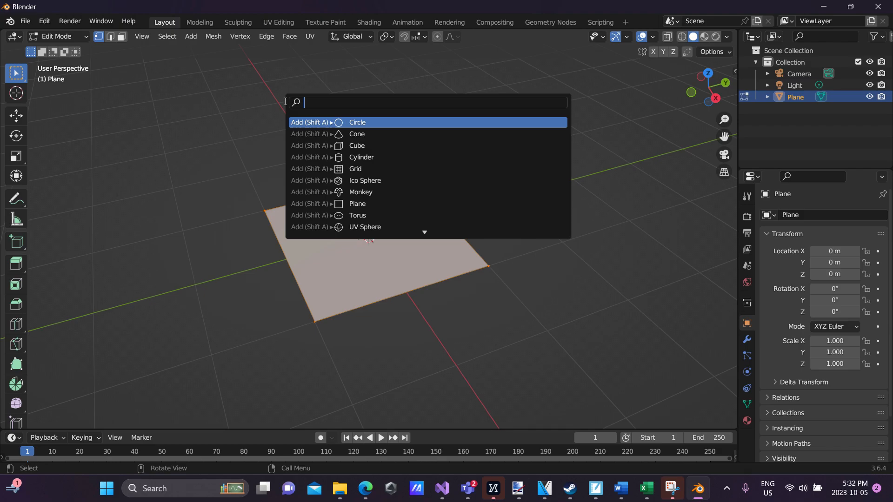
pyautogui.write('subd')
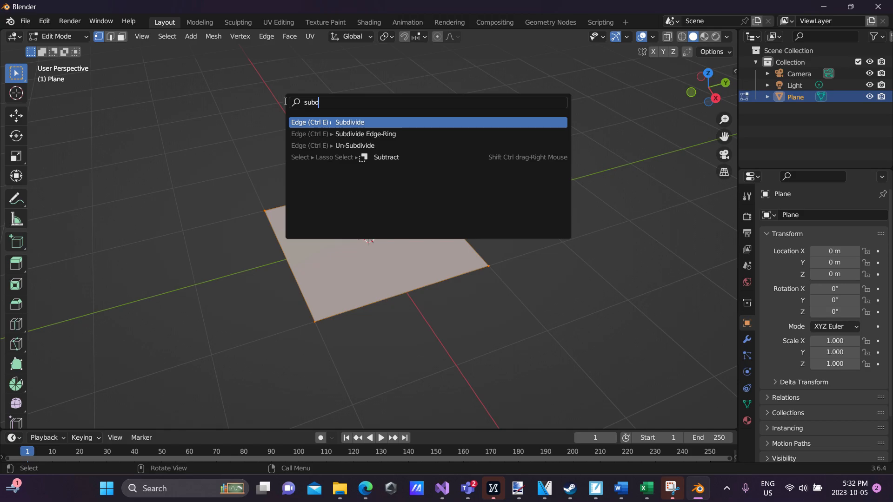
pyautogui.click(351, 123)
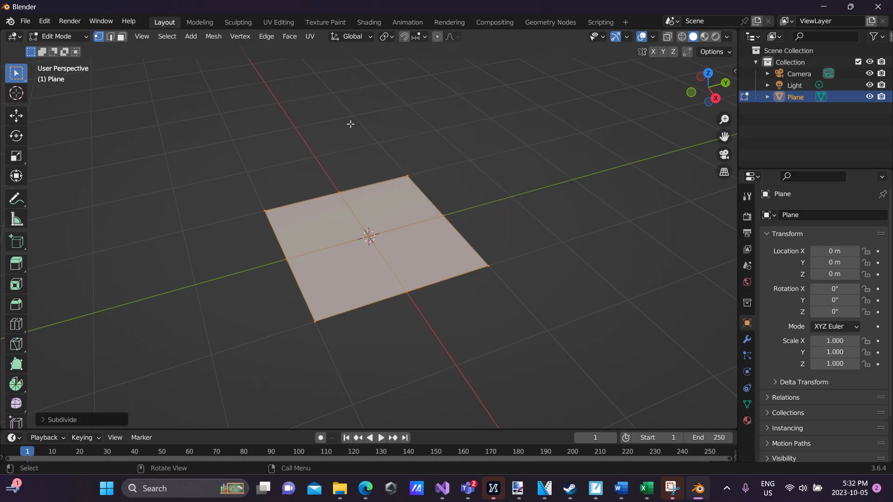
# Step: Set the mesh selection mode to faces for the subdivided plane
pyautogui.scroll(1, 325, 218)
pyautogui.moveTo(365, 175); pyautogui.dragTo(427, 192, button='middle')
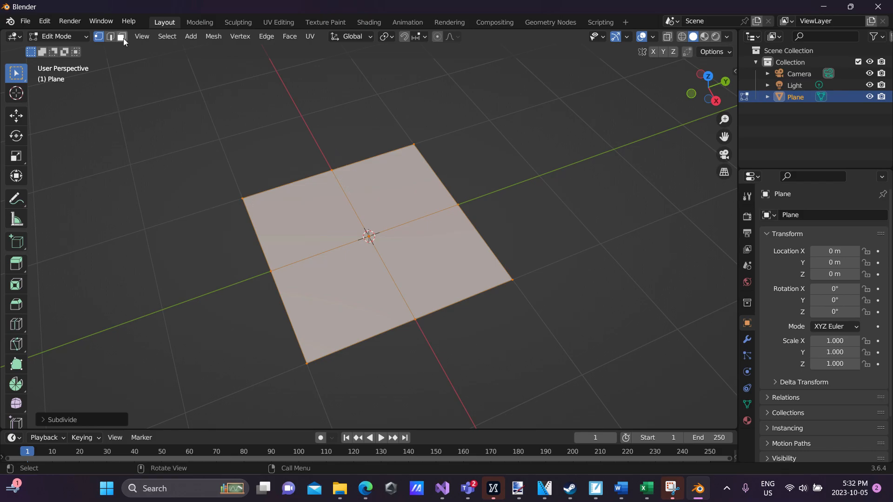
pyautogui.click(122, 37)
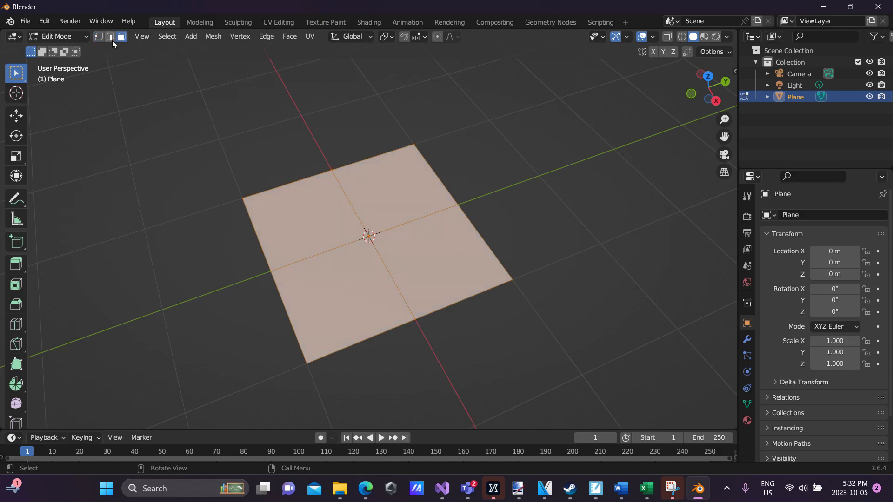
# Step: Try selecting the plane's four quarter faces one at a time and three of them together
pyautogui.click(396, 186)
pyautogui.click(329, 214)
pyautogui.click(341, 265)
pyautogui.click(422, 259)
pyautogui.click(419, 200)
pyautogui.click(342, 298)
pyautogui.click(428, 269)
pyautogui.click(403, 210)
pyautogui.click(325, 208)
pyautogui.click(335, 265)
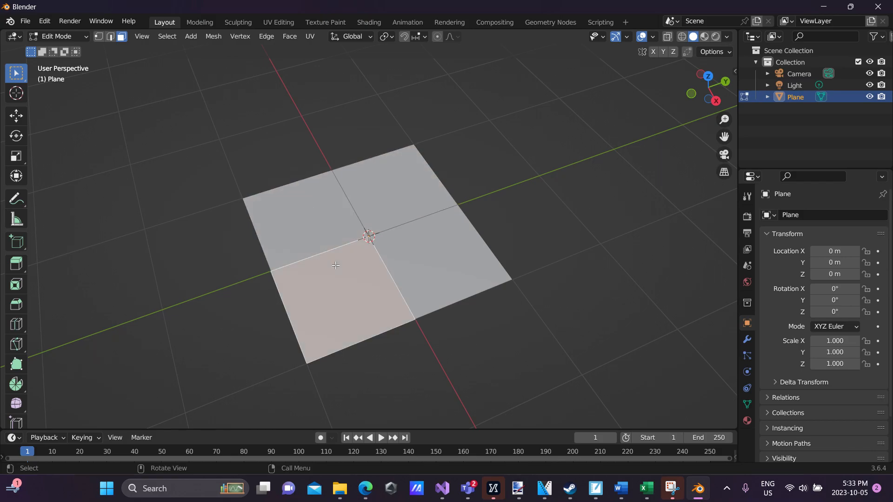
pyautogui.moveTo(354, 258); pyautogui.dragTo(401, 244, button='middle')
pyautogui.click(448, 243)
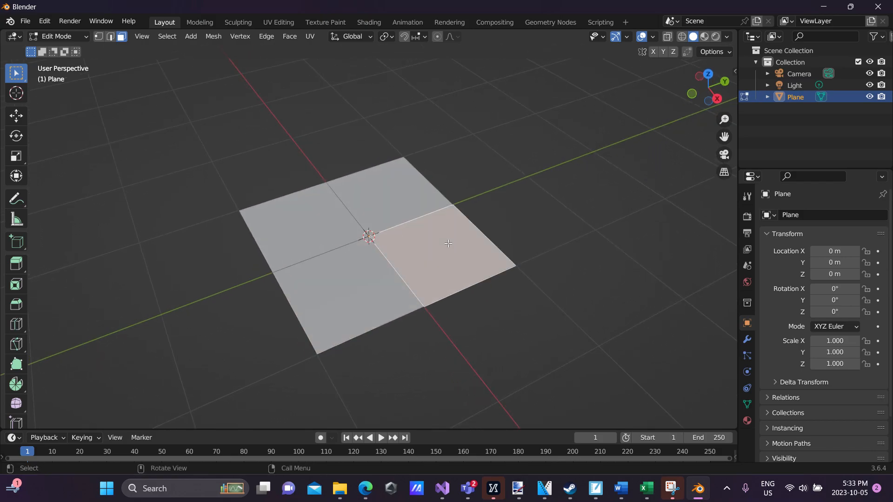
pyautogui.click(390, 201)
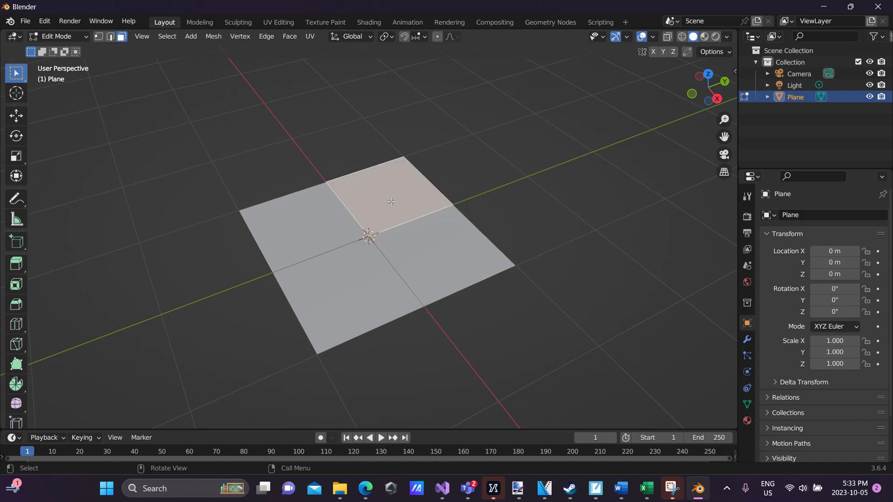
pyautogui.keyDown('shift'); pyautogui.click(325, 208); pyautogui.keyUp('shift')
pyautogui.keyDown('shift'); pyautogui.click(365, 279); pyautogui.keyUp('shift')
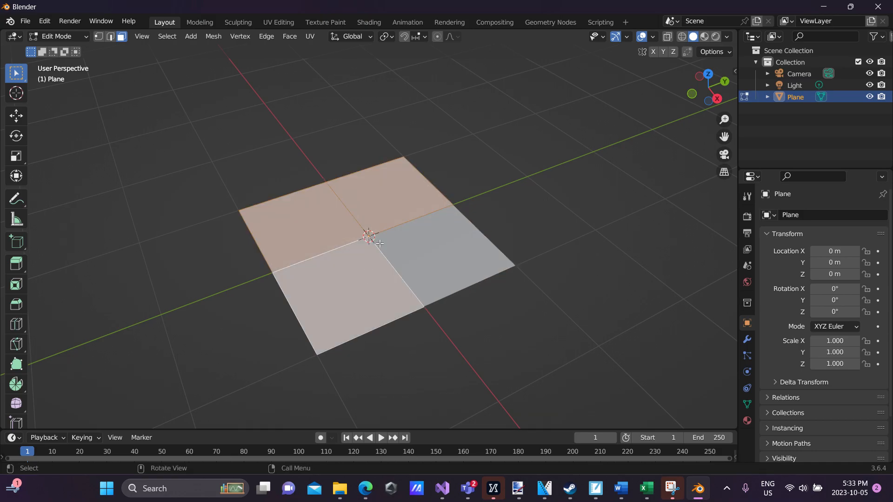
pyautogui.click(403, 227)
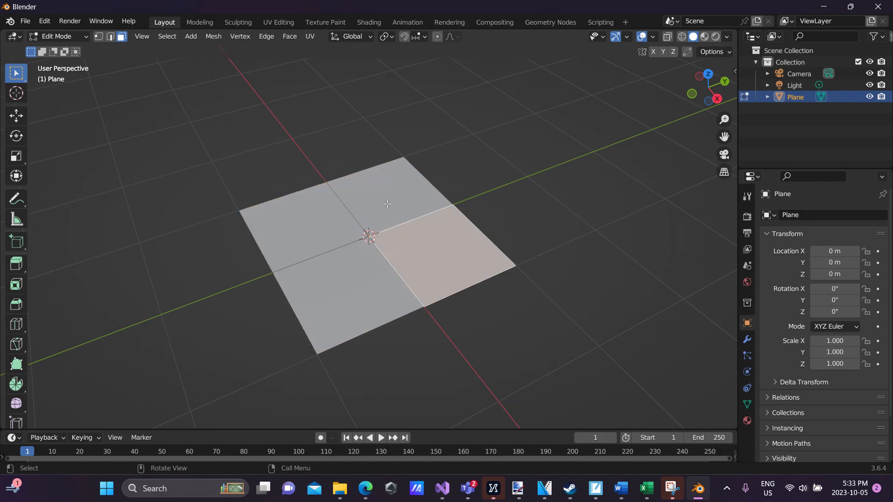
# Step: Delete three of the plane's faces, keeping only the quarter between the positive X and positive Y axes
pyautogui.click(387, 203)
pyautogui.keyDown('shift'); pyautogui.click(325, 209); pyautogui.keyUp('shift')
pyautogui.keyDown('shift'); pyautogui.click(370, 291); pyautogui.keyUp('shift')
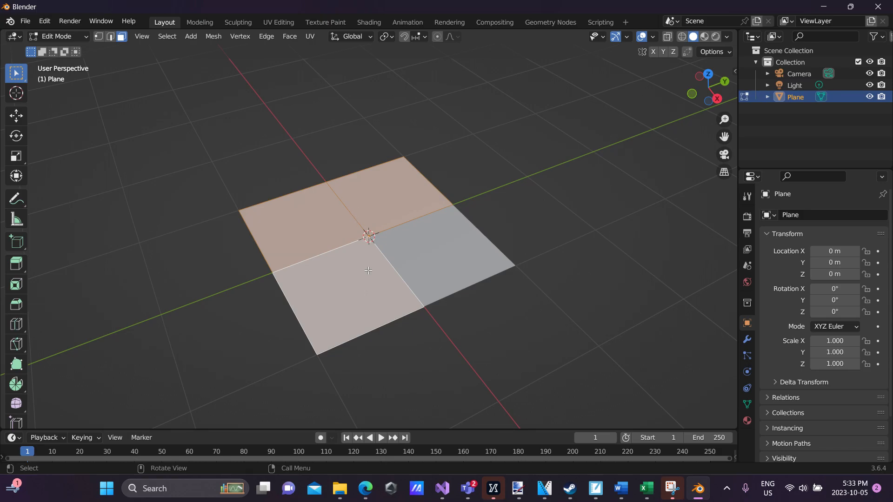
pyautogui.press('x')
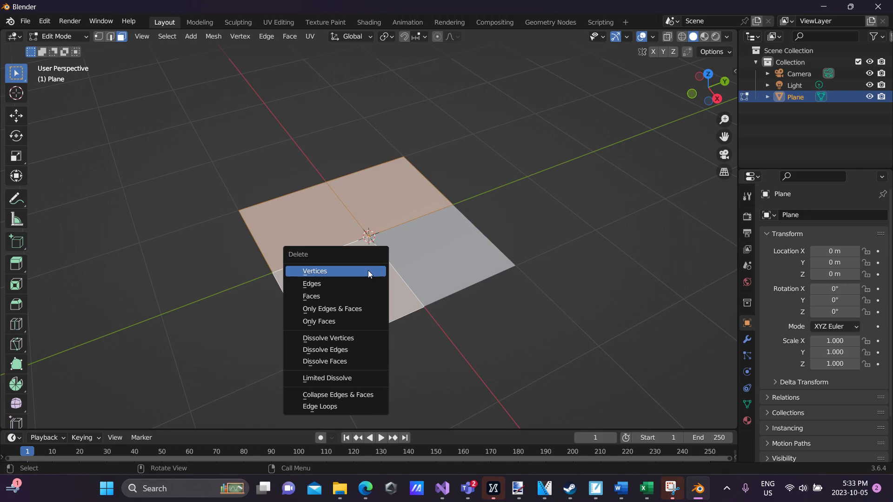
pyautogui.click(318, 295)
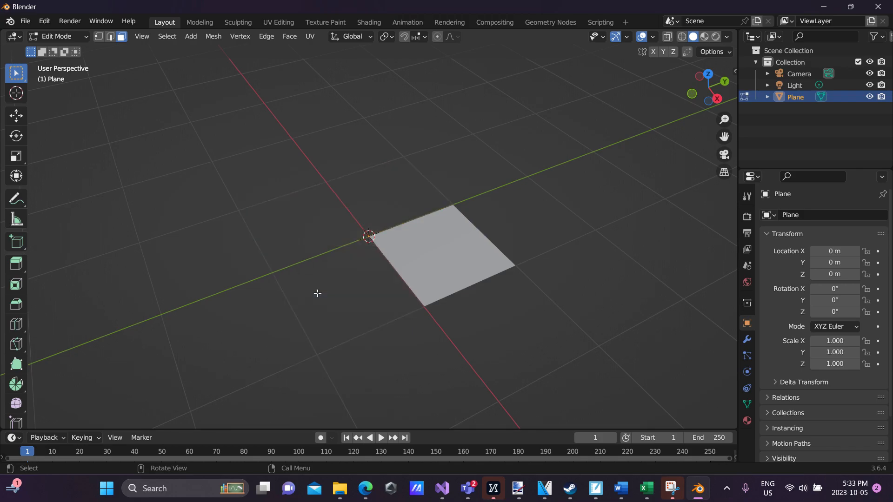
# Step: Select the remaining quarter face, return to Object Mode and keep the plane selected
pyautogui.click(428, 287)
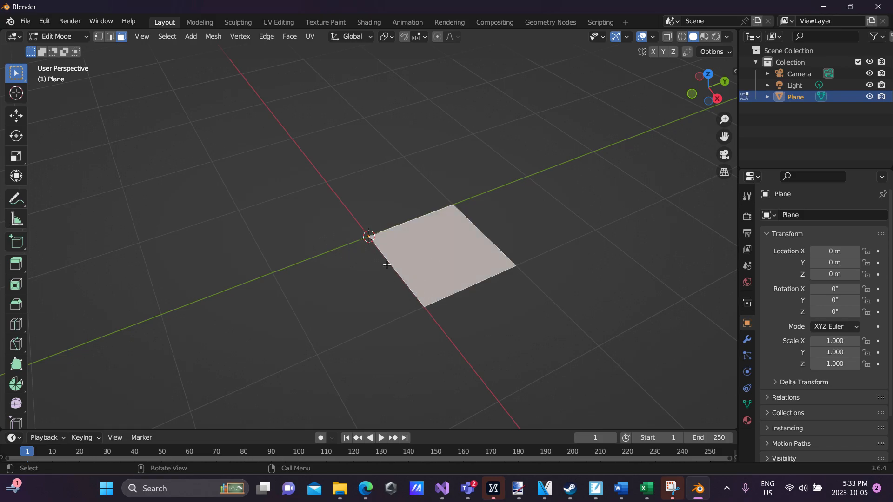
pyautogui.click(85, 36)
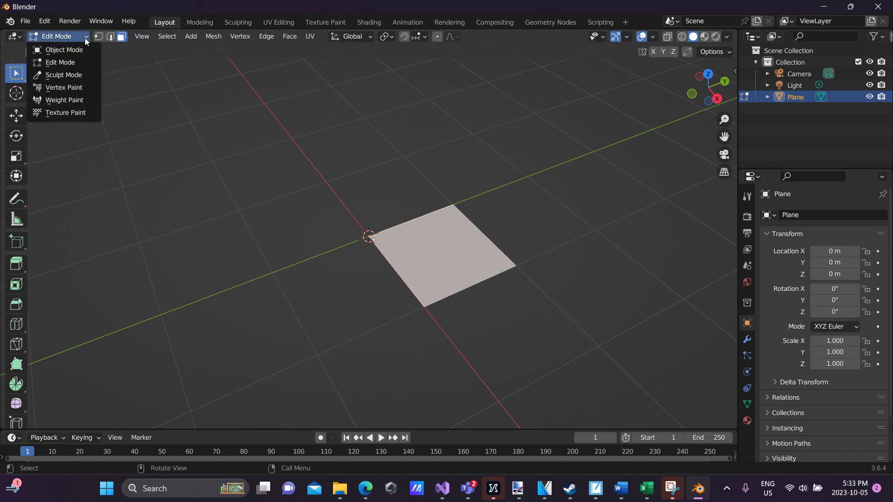
pyautogui.click(78, 49)
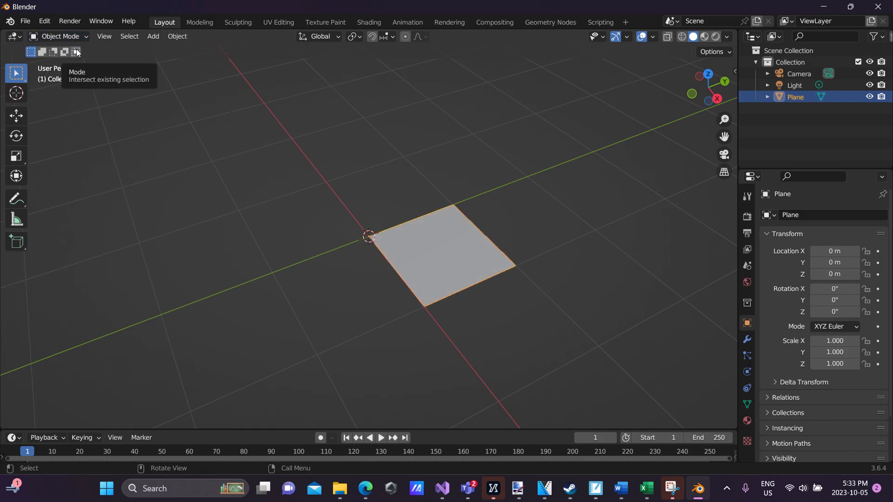
pyautogui.click(486, 228)
pyautogui.click(439, 233)
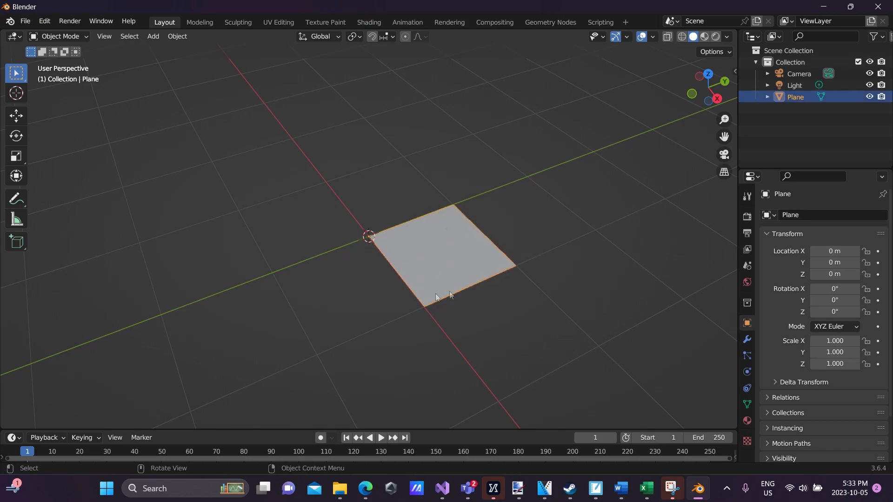
# Step: Add a Mirror modifier to the plane and mirror it across both the X and Y axes
pyautogui.click(749, 337)
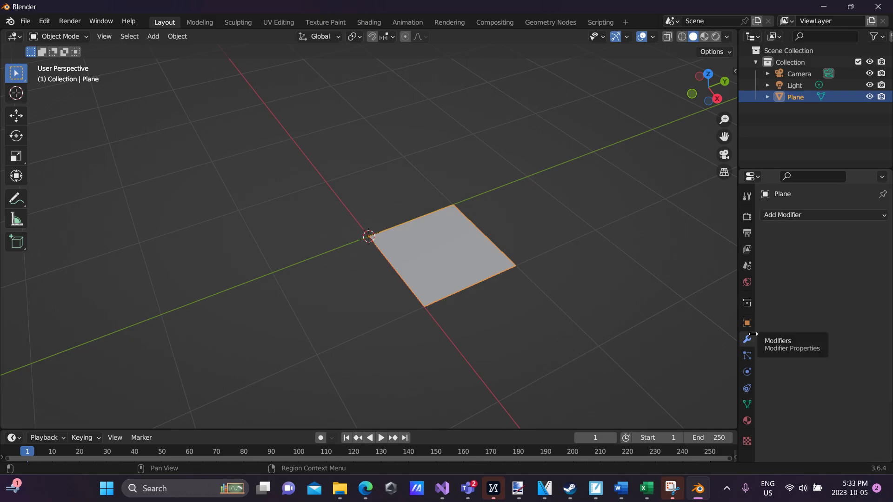
pyautogui.click(796, 216)
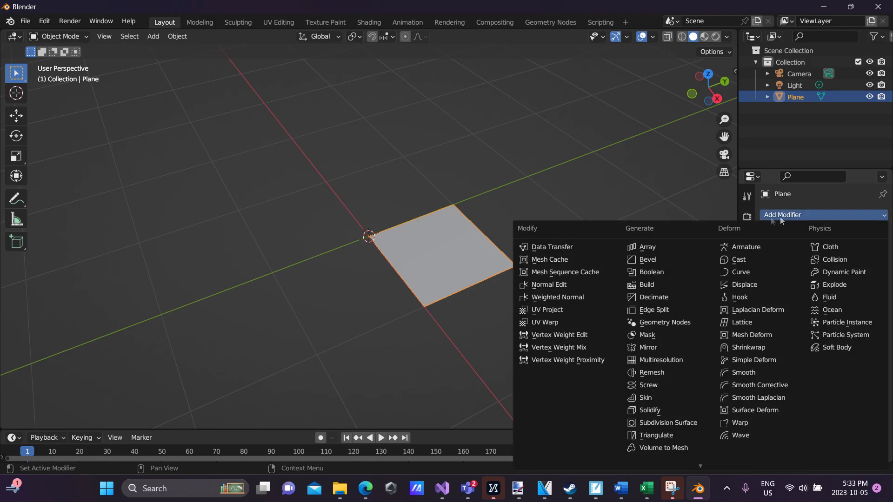
pyautogui.click(655, 347)
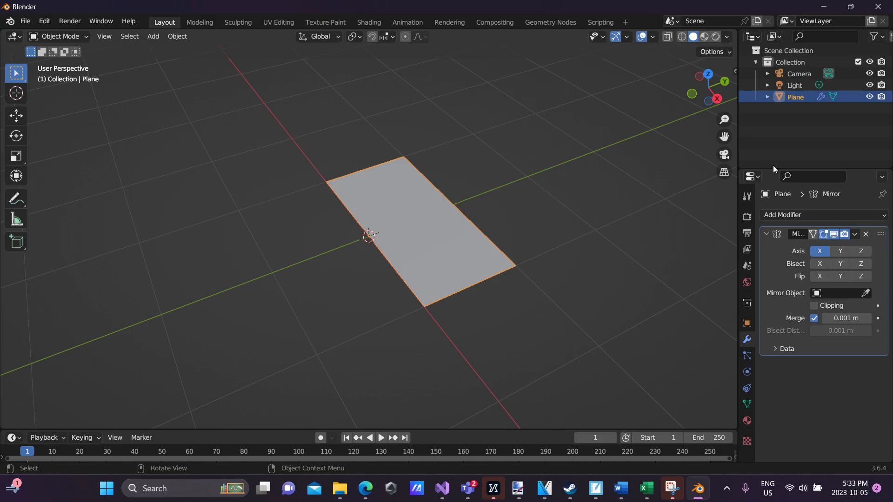
pyautogui.click(839, 251)
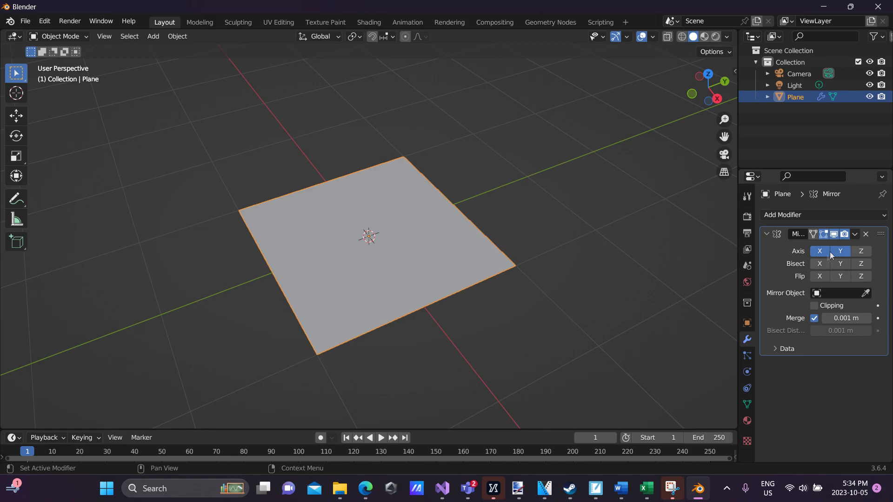
# Step: Enter Edit Mode on the plane and extrude the remaining quarter face upward about 0.13 m to thicken the slab
pyautogui.moveTo(509, 218); pyautogui.dragTo(567, 191, button='middle')
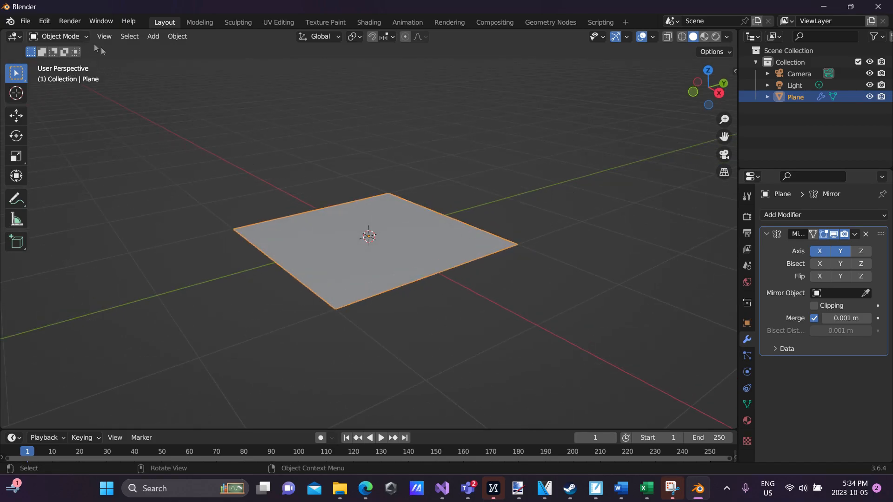
pyautogui.click(70, 37)
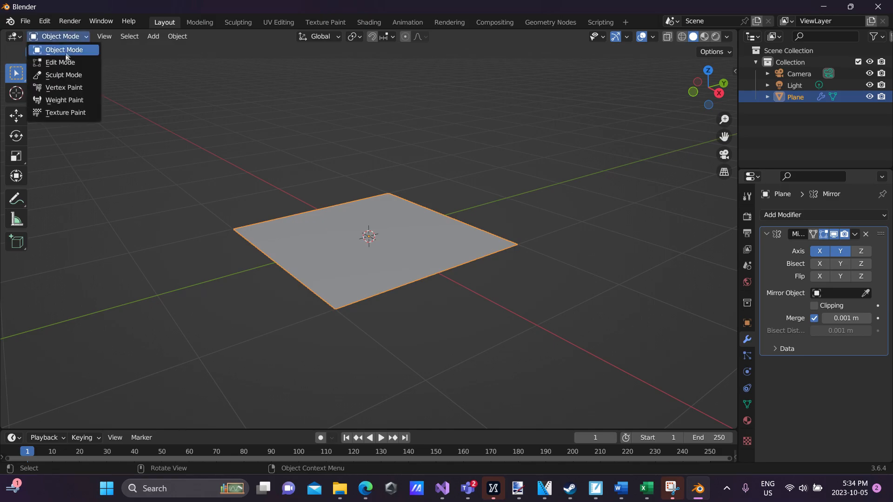
pyautogui.click(66, 51)
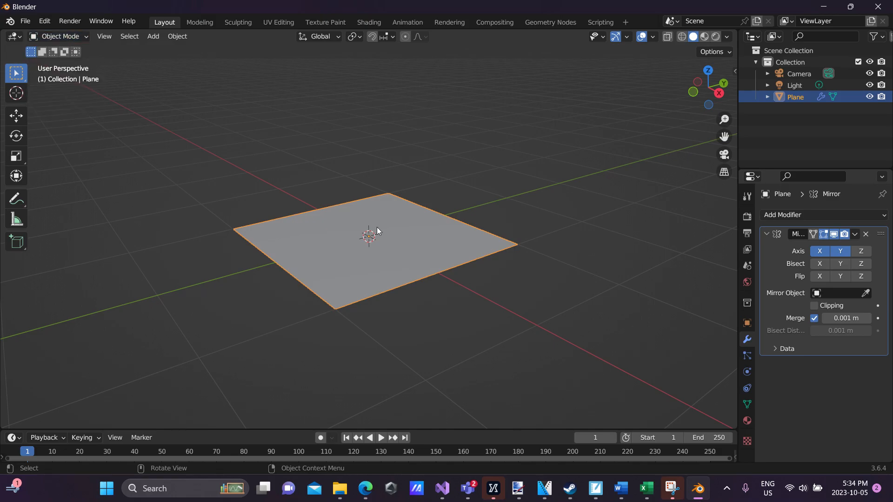
pyautogui.moveTo(386, 212); pyautogui.dragTo(409, 192, button='middle')
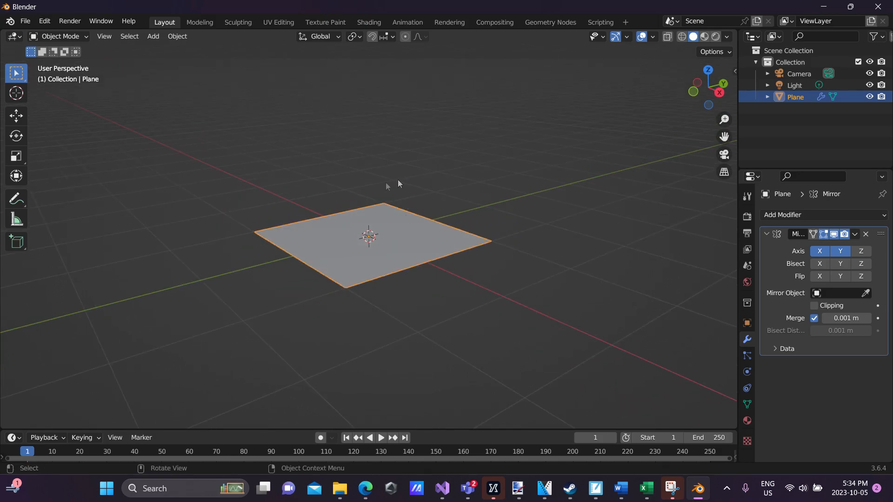
pyautogui.click(65, 35)
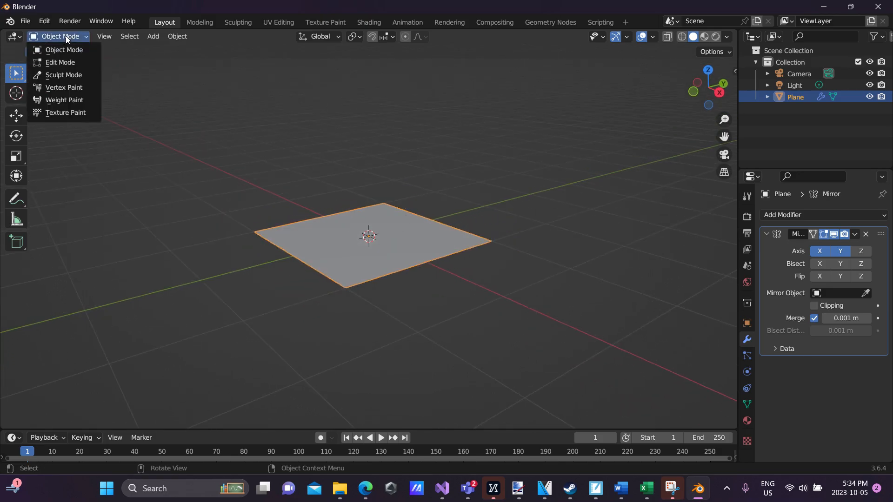
pyautogui.click(64, 62)
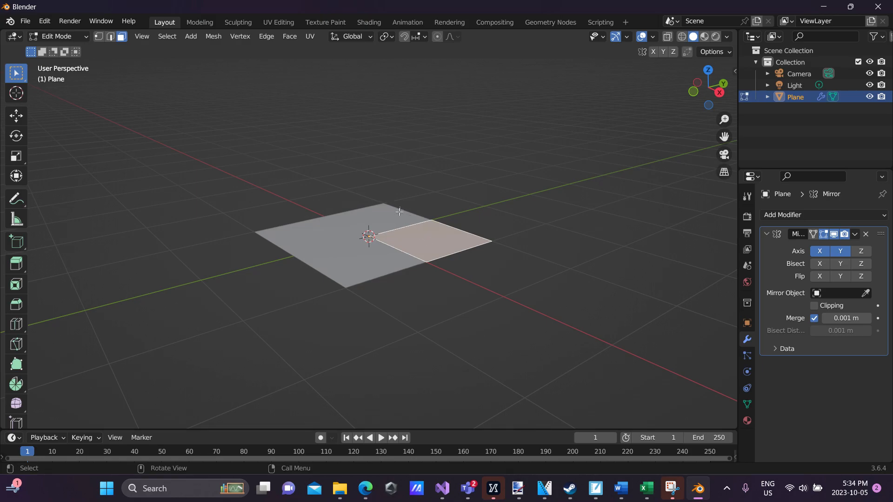
pyautogui.press('e')
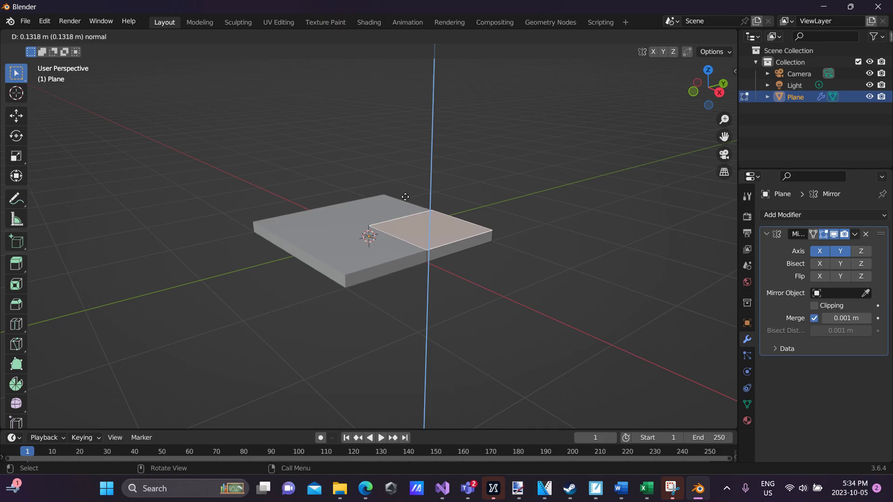
pyautogui.click(405, 197)
pyautogui.moveTo(377, 206)
pyautogui.mouseDown(button='middle')
pyautogui.moveTo(398, 184)
pyautogui.moveTo(429, 248)
pyautogui.moveTo(333, 193)
pyautogui.moveTo(365, 186)
pyautogui.moveTo(418, 216)
pyautogui.moveTo(410, 238)
pyautogui.moveTo(389, 218)
pyautogui.mouseUp(button='middle')
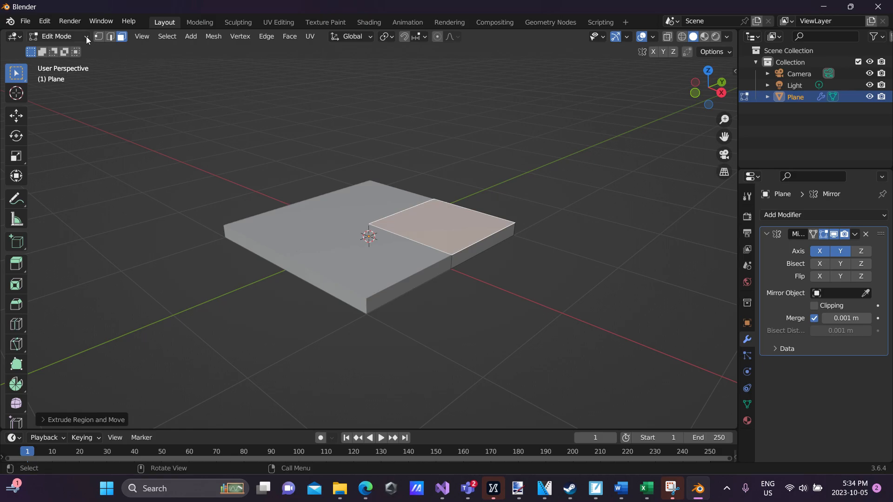
# Step: Add a cube to the plane's mesh and scale it down uniformly to about 0.1 of its size
pyautogui.click(709, 110)
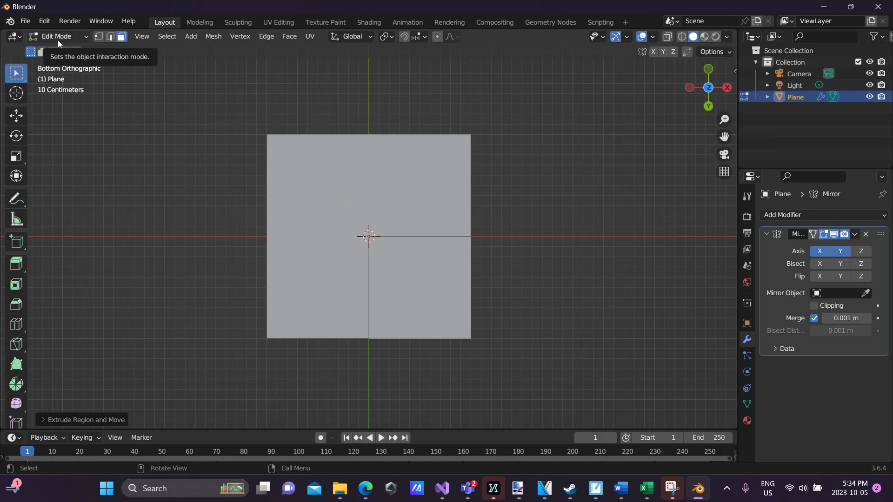
pyautogui.click(185, 37)
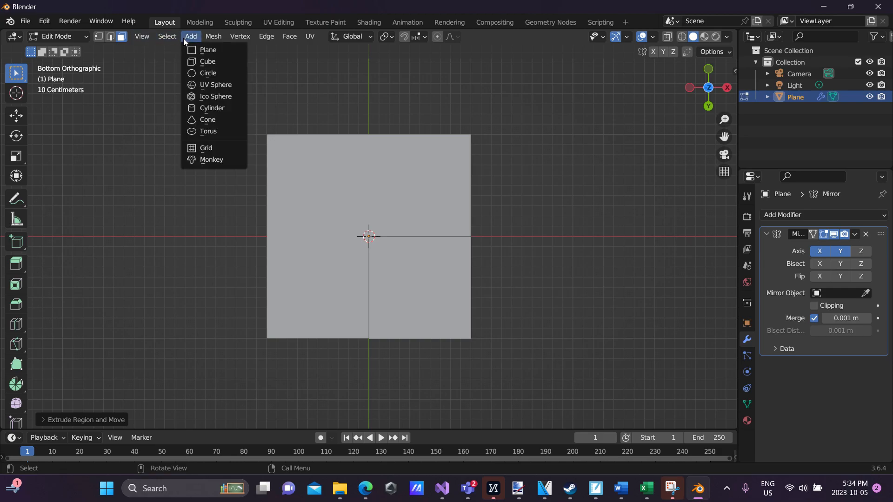
pyautogui.click(213, 60)
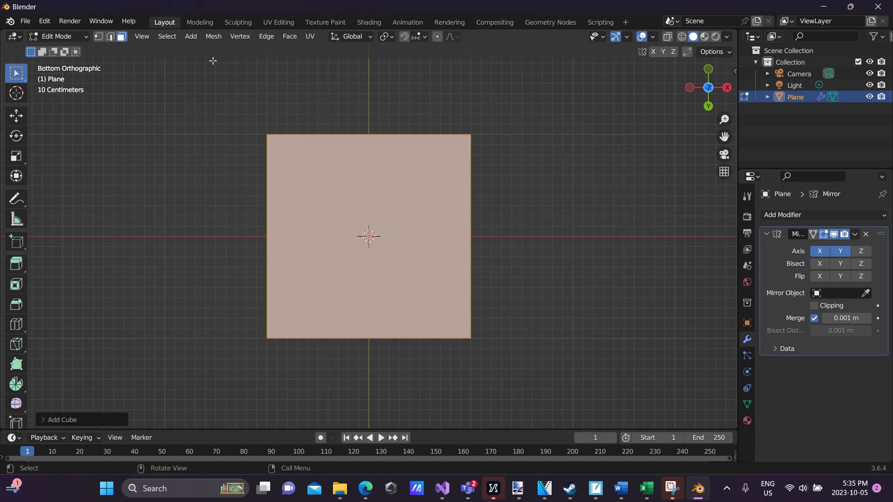
pyautogui.press('s')
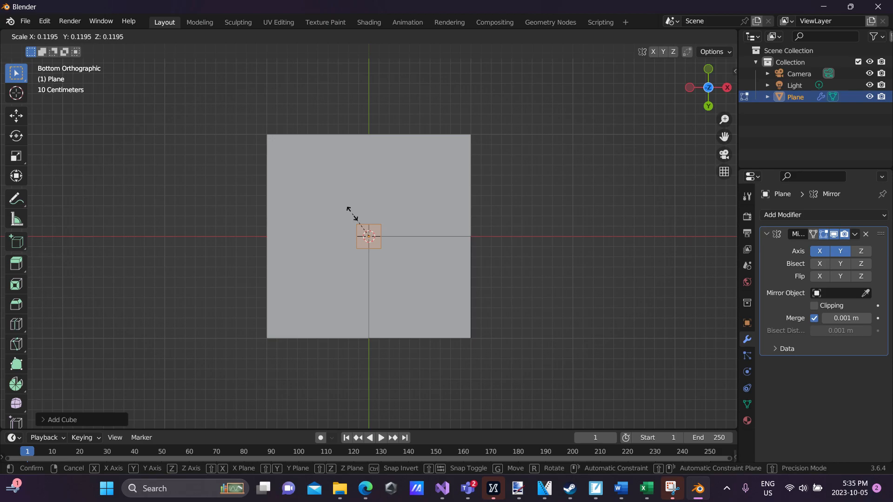
pyautogui.click(354, 217)
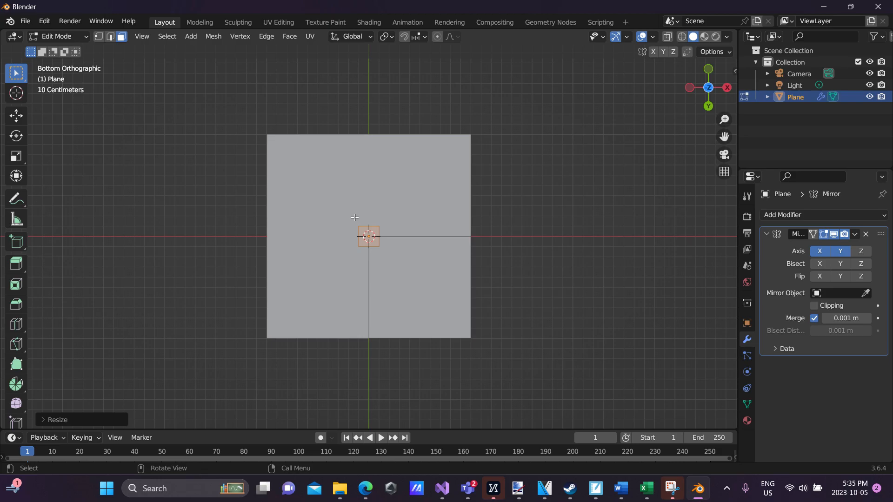
# Step: Move the small cube about 0.83 m along X and 0.84 m along Y, into the slab's positive X and Y corner
pyautogui.press('g')
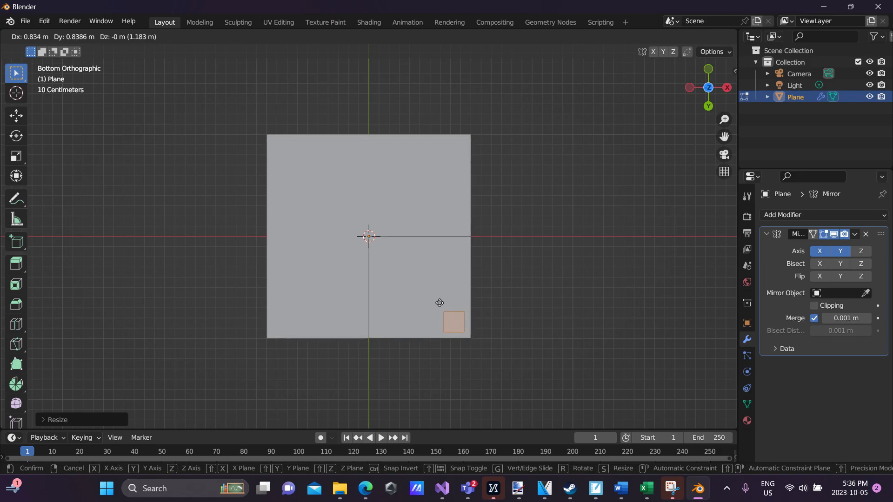
pyautogui.click(440, 302)
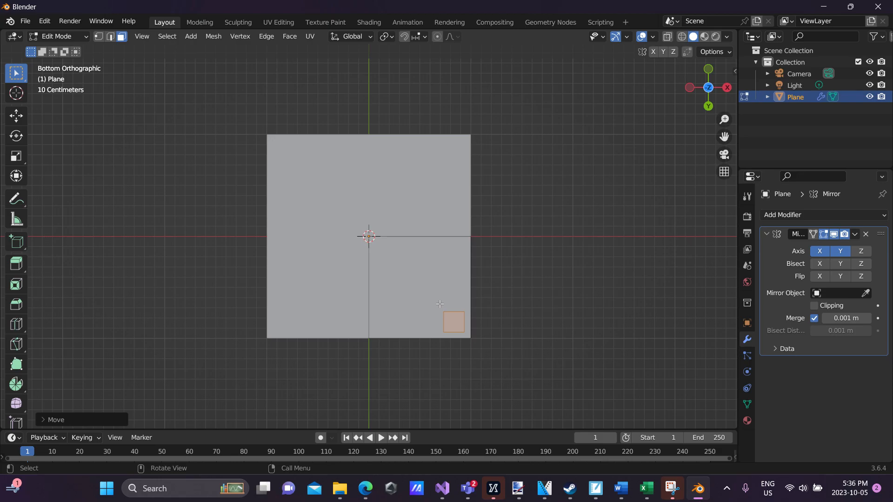
pyautogui.moveTo(474, 141); pyautogui.dragTo(413, 197, button='middle')
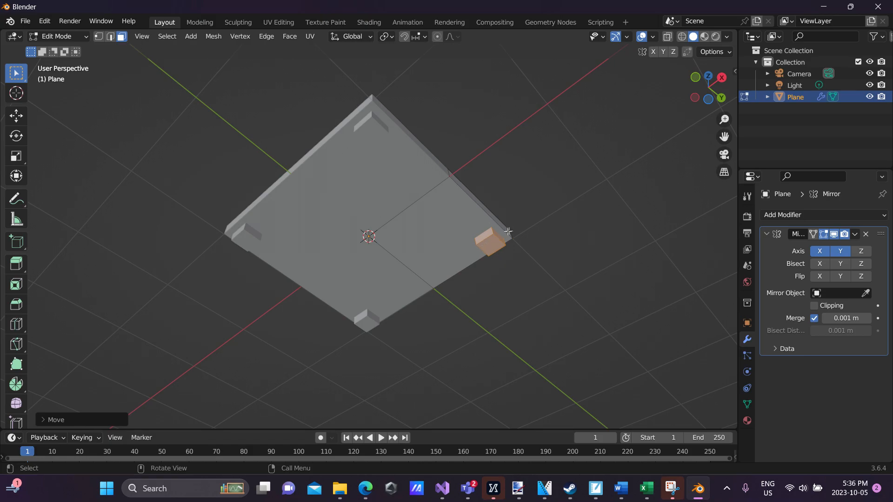
# Step: Try selecting the corner cube's bottom face and the slab's underside quarter face, and clear the selection
pyautogui.click(497, 243)
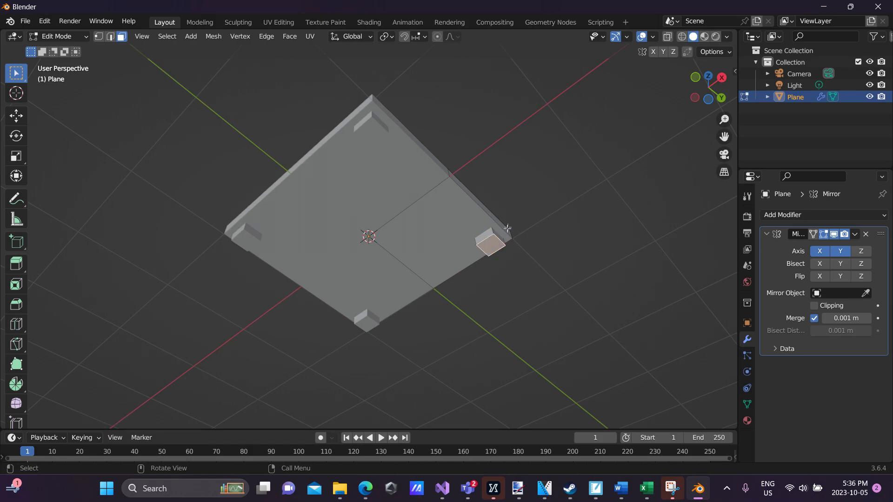
pyautogui.scroll(2, 484, 227)
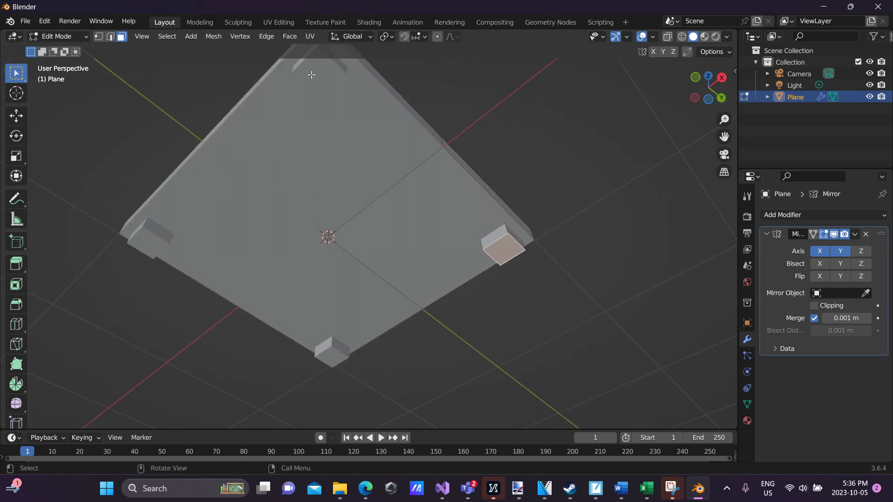
pyautogui.hotkey('alt', 'a')
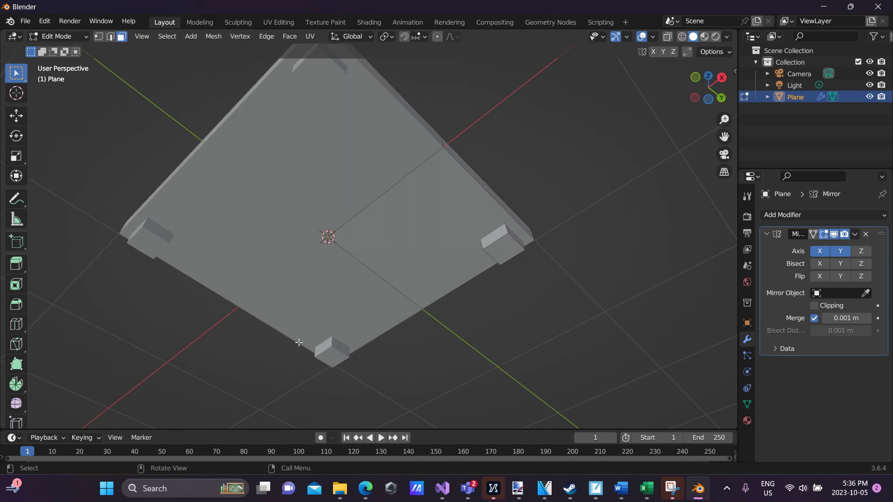
pyautogui.click(418, 301)
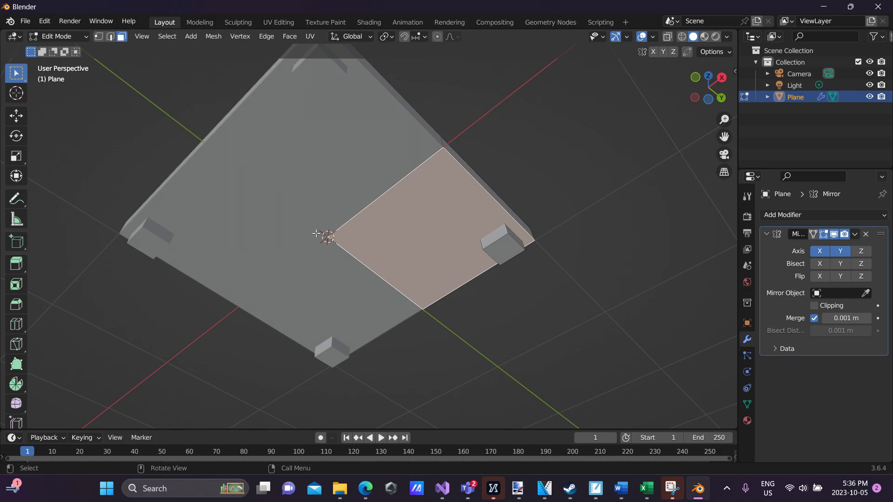
pyautogui.click(505, 255)
pyautogui.click(432, 200)
pyautogui.click(503, 251)
pyautogui.click(428, 195)
pyautogui.click(490, 235)
pyautogui.click(417, 185)
pyautogui.click(329, 74)
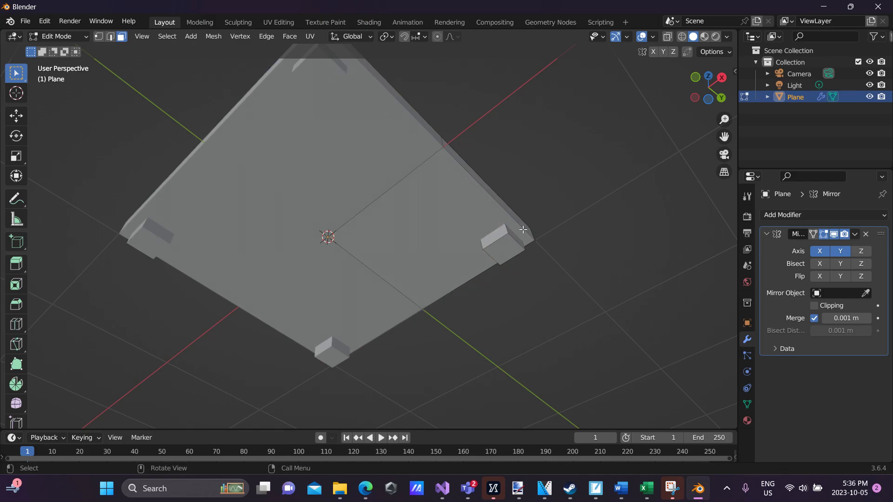
# Step: Extrude the bottom face of the corner cube downward to form the four mirrored table legs
pyautogui.click(506, 251)
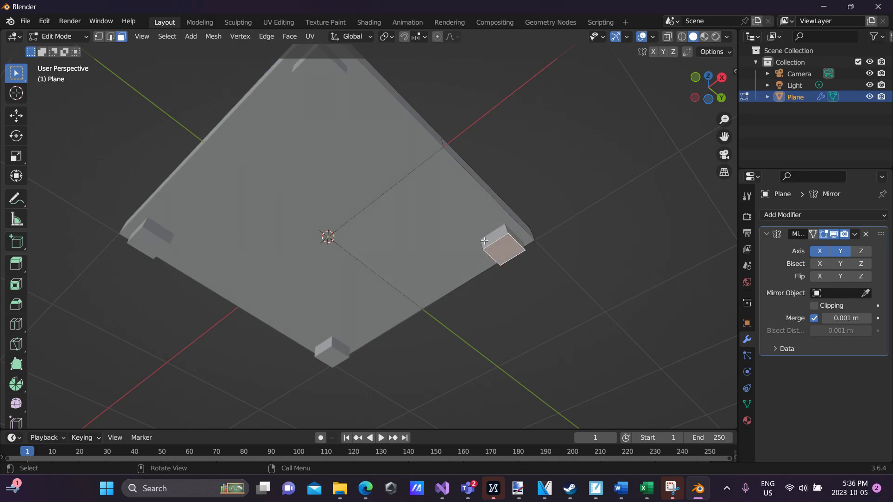
pyautogui.moveTo(519, 250); pyautogui.dragTo(461, 285, button='middle')
pyautogui.press('e')
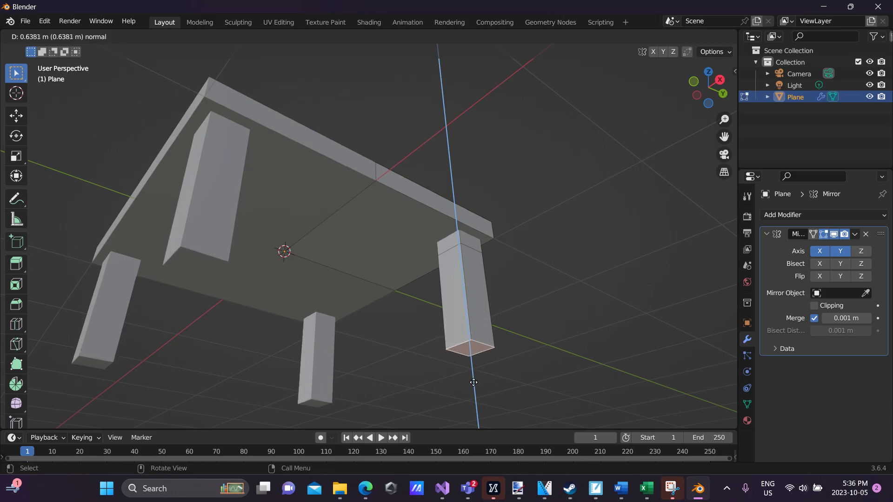
pyautogui.click(484, 98)
pyautogui.moveTo(516, 176); pyautogui.dragTo(496, 237, button='middle')
pyautogui.scroll(-1, 523, 210)
pyautogui.scroll(-2, 509, 217)
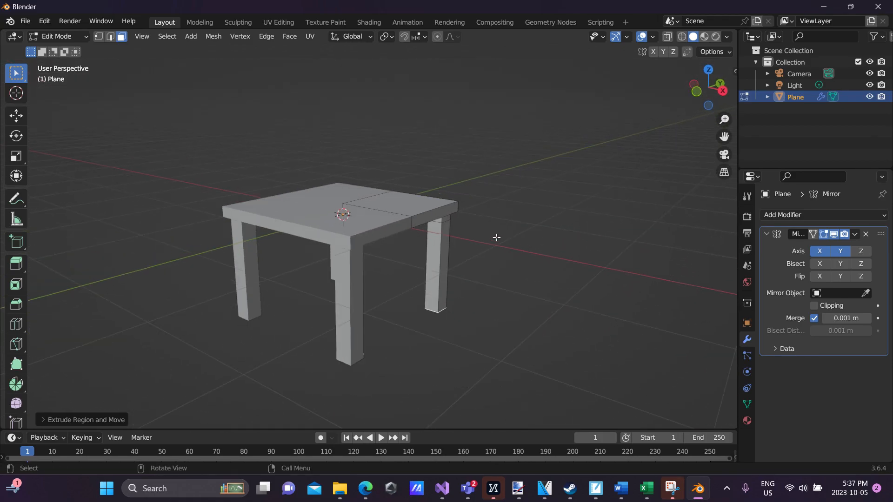
pyautogui.scroll(-1, 496, 237)
# Step: Return to Object Mode and apply the table's scale
pyautogui.click(88, 36)
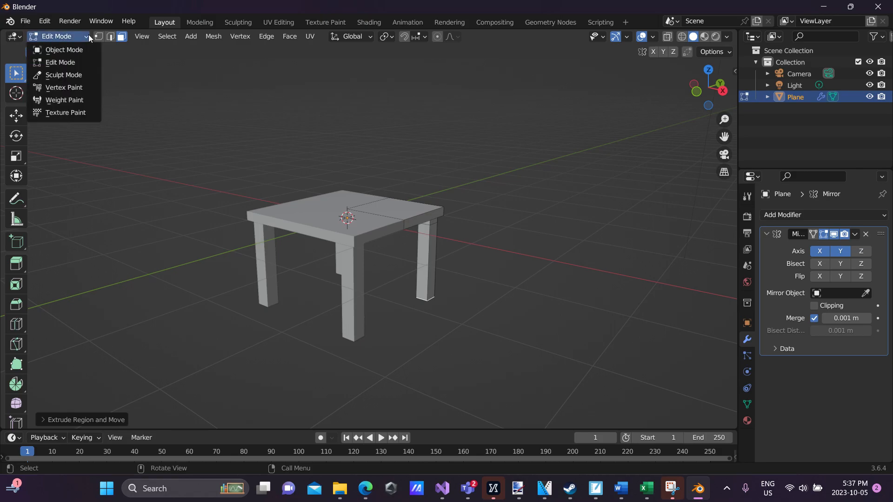
pyautogui.click(63, 49)
pyautogui.moveTo(178, 52); pyautogui.dragTo(477, 219, button='middle')
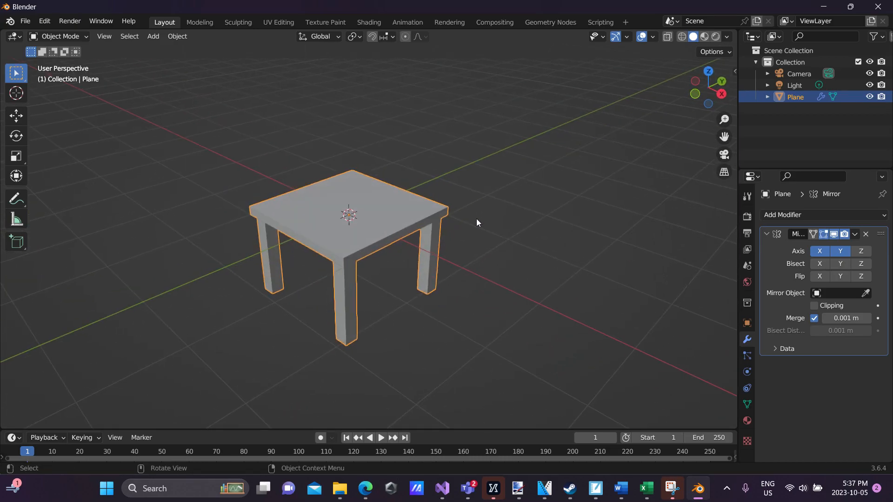
pyautogui.hotkey('ctrl', 'a')
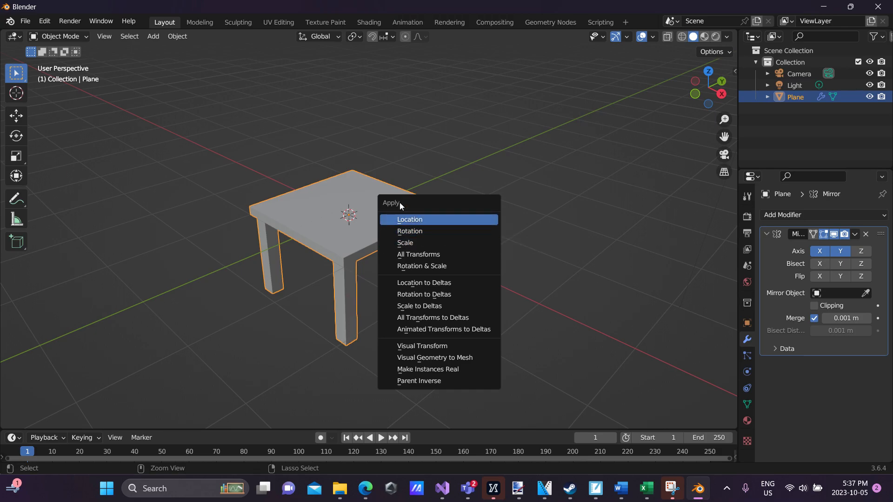
pyautogui.click(409, 244)
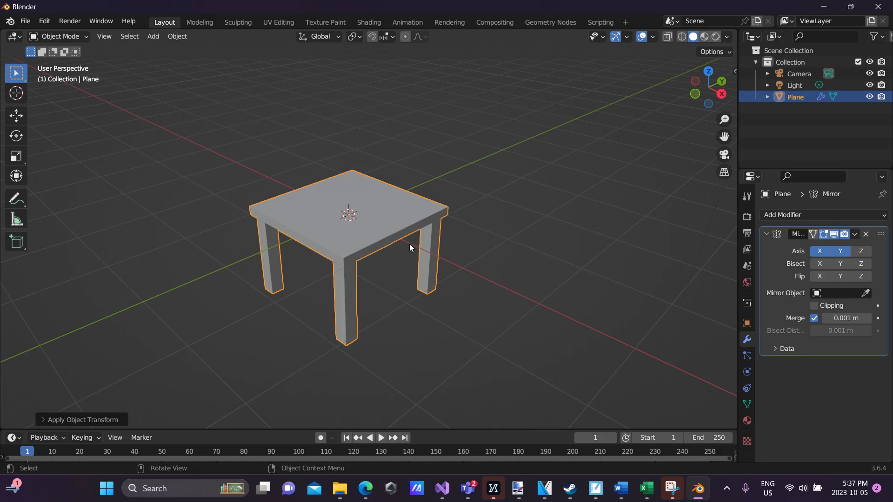
# Step: Add a Bevel modifier to the table after the Mirror modifier and inspect its beveled edges
pyautogui.keyDown('shift'); pyautogui.moveTo(377, 230); pyautogui.dragTo(412, 217, button='middle'); pyautogui.keyUp('shift')
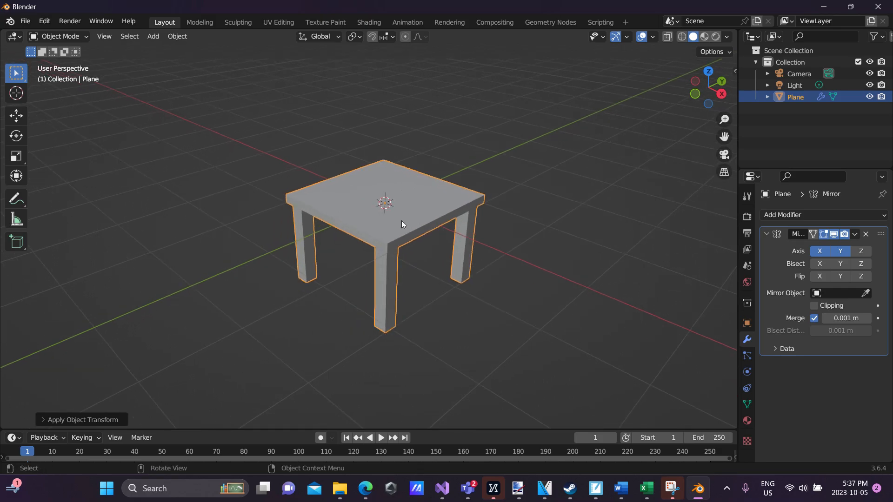
pyautogui.scroll(1, 400, 221)
pyautogui.moveTo(468, 243)
pyautogui.mouseDown(button='middle')
pyautogui.moveTo(479, 225)
pyautogui.moveTo(465, 250)
pyautogui.mouseUp(button='middle')
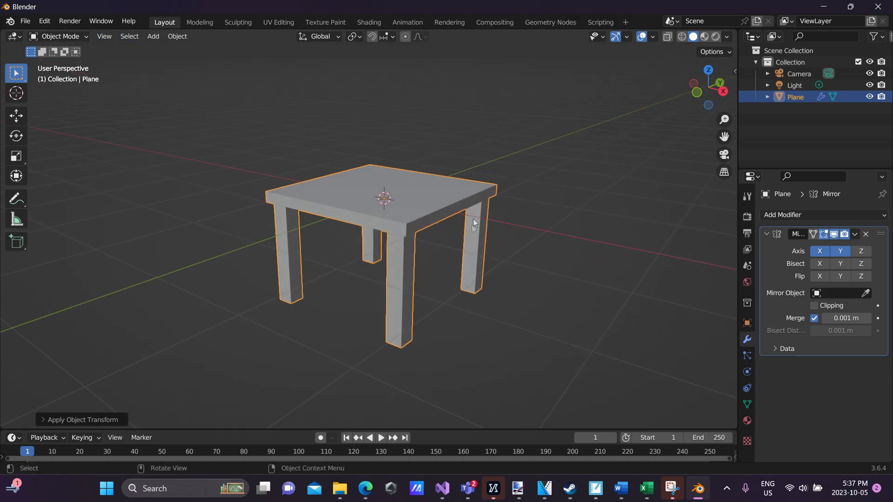
pyautogui.click(747, 329)
pyautogui.click(746, 344)
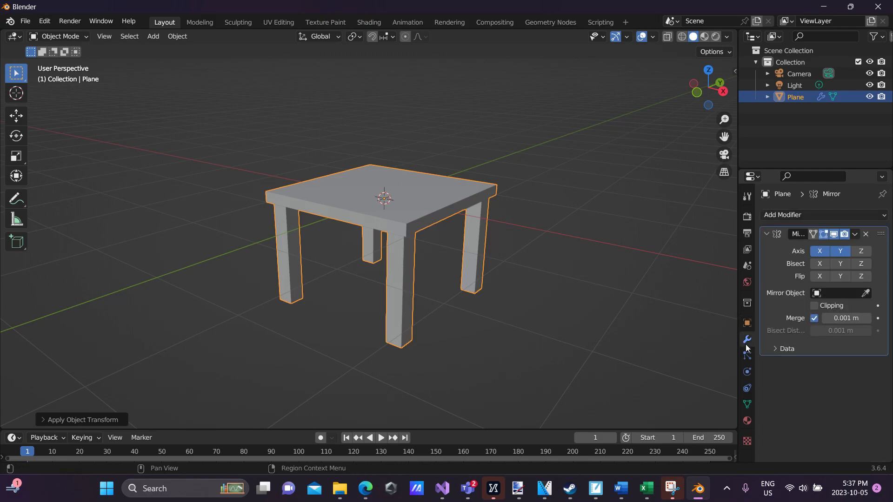
pyautogui.click(806, 214)
pyautogui.click(660, 258)
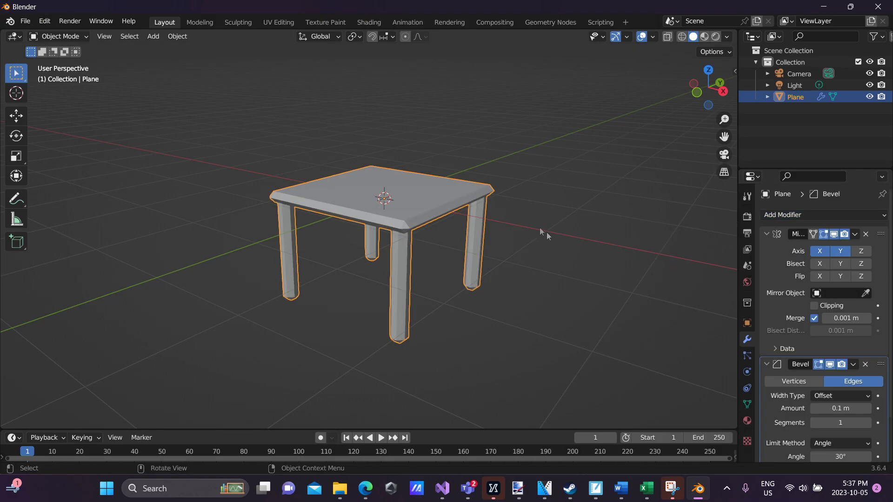
pyautogui.moveTo(278, 239); pyautogui.dragTo(514, 195, button='middle')
pyautogui.scroll(2, 410, 190)
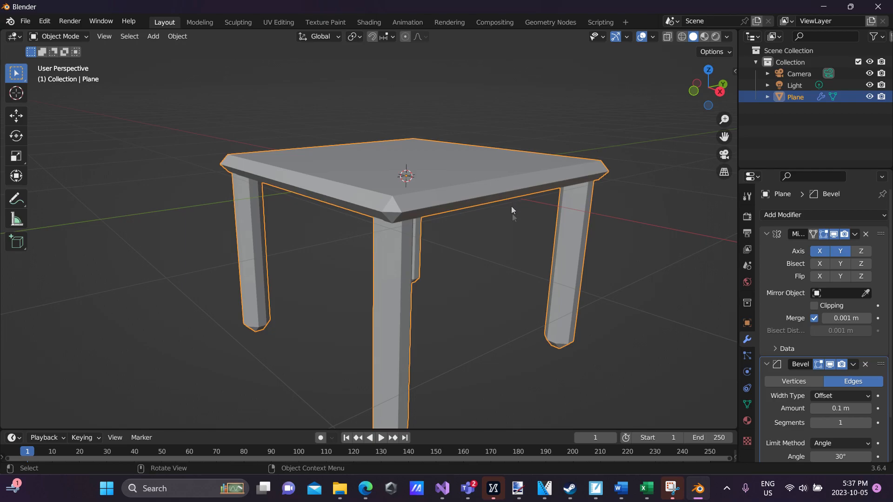
pyautogui.moveTo(465, 222); pyautogui.dragTo(472, 221, button='middle')
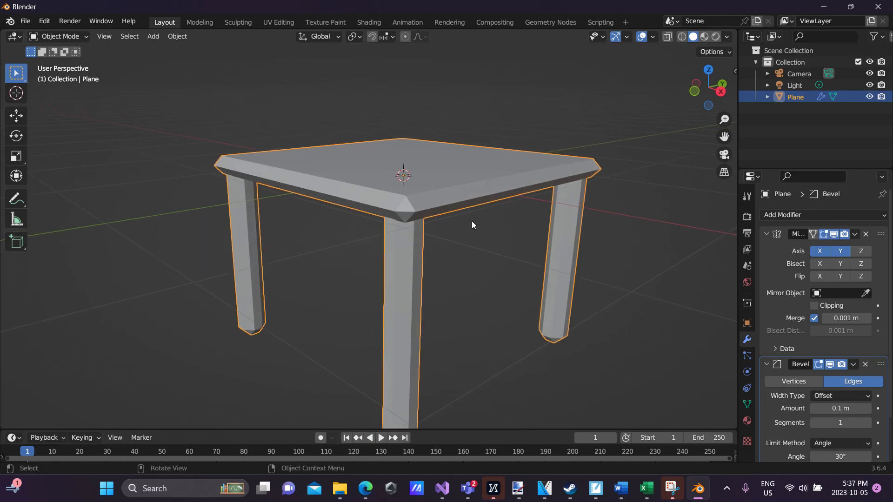
pyautogui.scroll(-1, 866, 334)
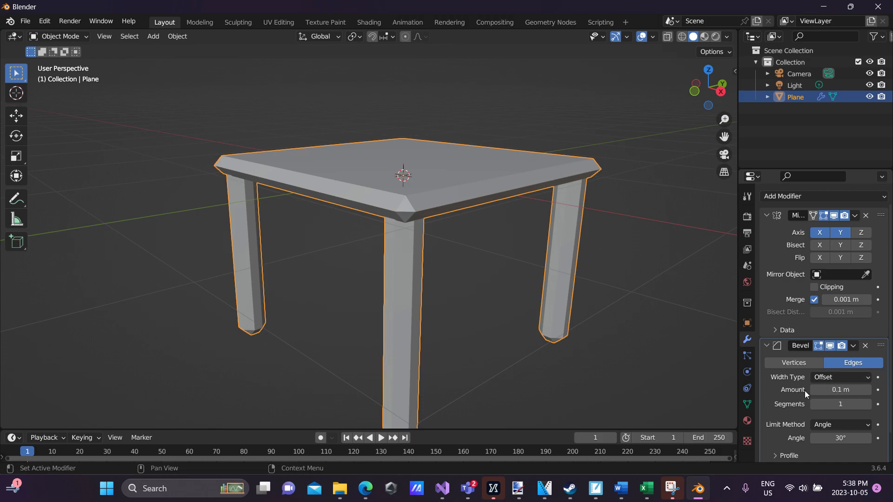
# Step: Set the Bevel modifier's segments to 3, comparing the rounding of the table's edges with 2 segments
pyautogui.click(867, 404)
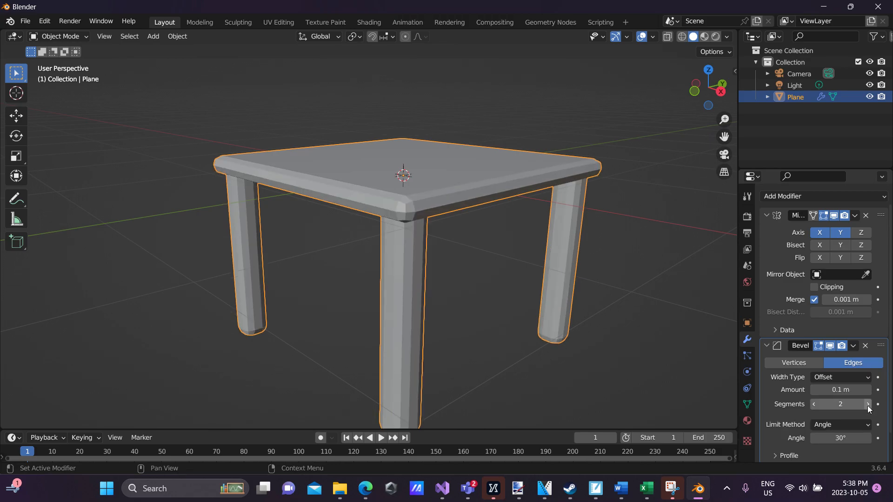
pyautogui.click(870, 408)
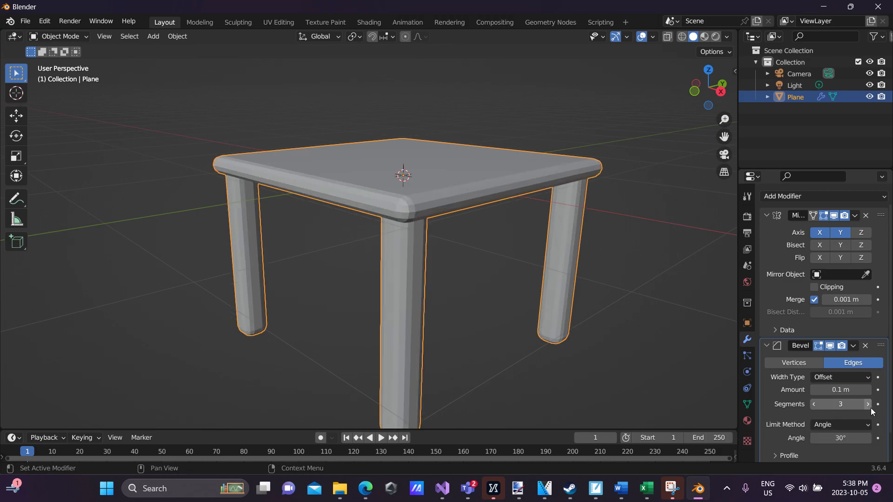
pyautogui.click(815, 404)
pyautogui.scroll(1, 369, 203)
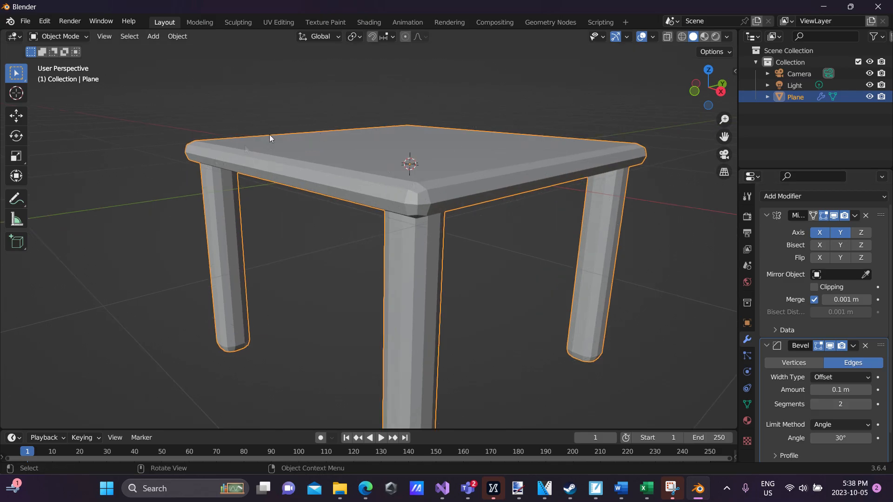
pyautogui.click(868, 404)
pyautogui.moveTo(705, 336); pyautogui.dragTo(521, 233, button='middle')
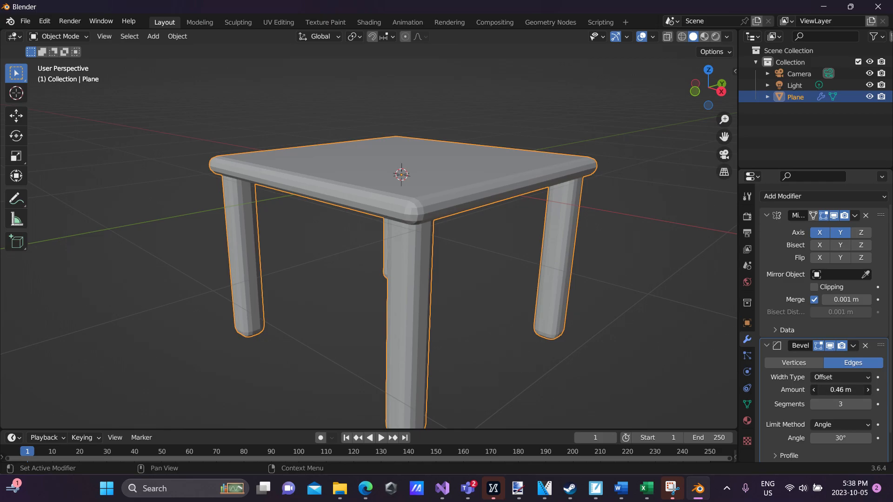
# Step: Set the Bevel modifier's amount to 0.1 m
pyautogui.click(849, 388)
pyautogui.write('0.1')
pyautogui.press('Return')
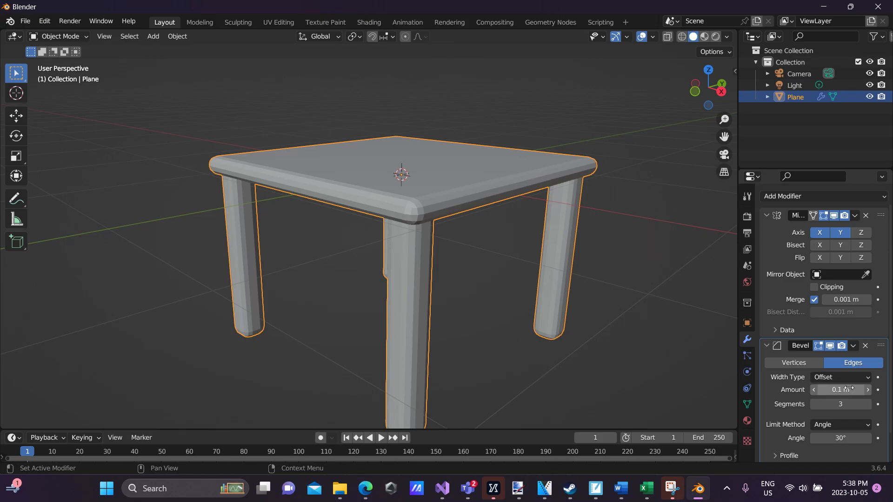
# Step: Try raising the Bevel modifier's segments to 6, then bring them back to 3
pyautogui.click(868, 404)
pyautogui.click(867, 404)
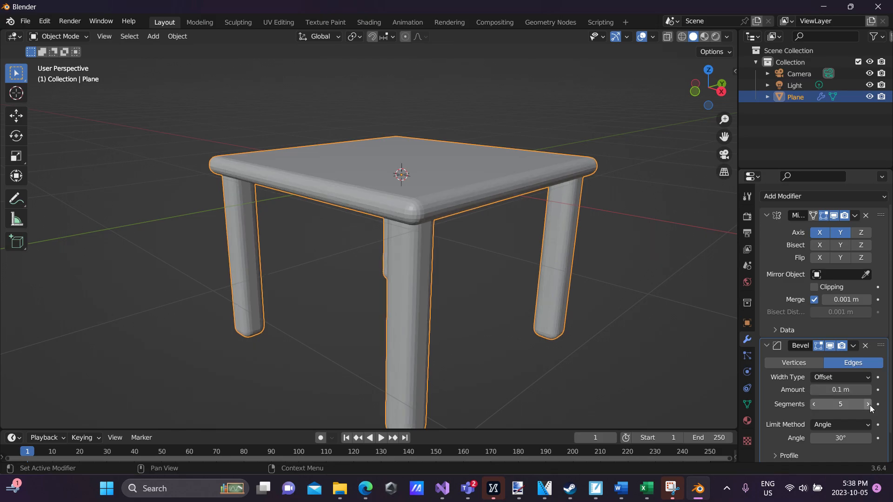
pyautogui.click(867, 404)
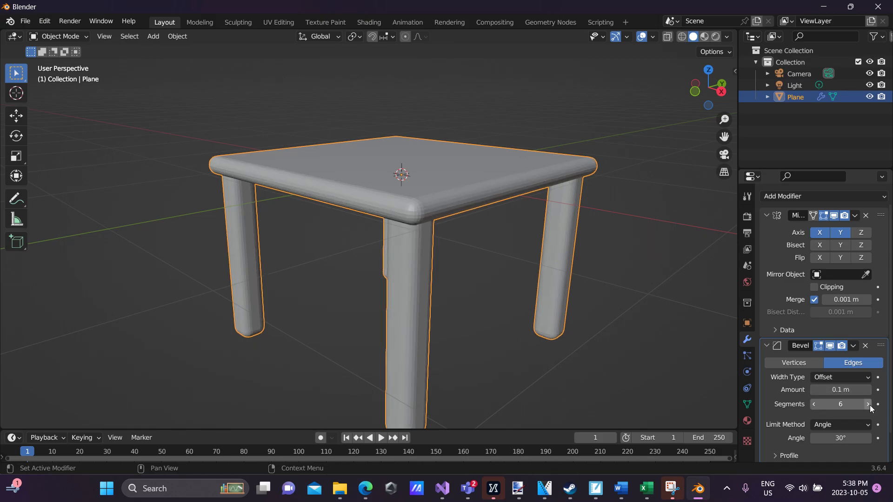
pyautogui.click(814, 404)
pyautogui.click(814, 404)
pyautogui.click(813, 404)
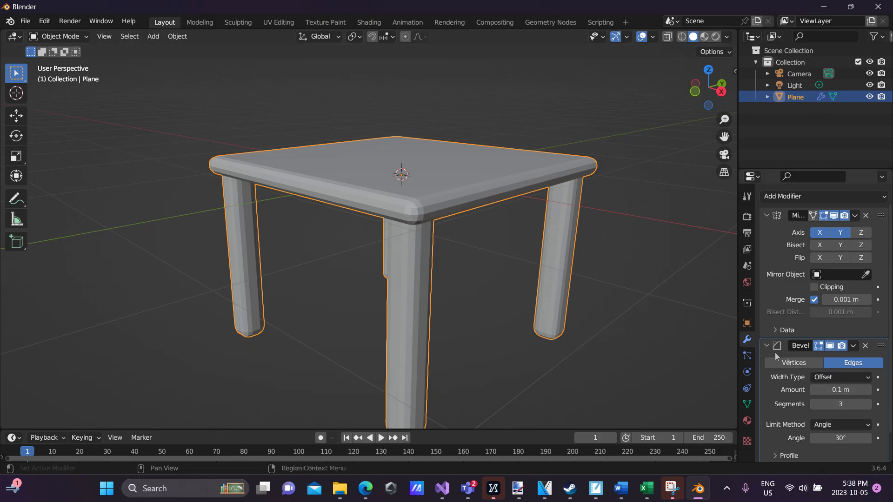
# Step: View the whole table from above and deselect it
pyautogui.moveTo(558, 296)
pyautogui.mouseDown(button='middle')
pyautogui.moveTo(584, 253)
pyautogui.moveTo(607, 264)
pyautogui.moveTo(557, 293)
pyautogui.mouseUp(button='middle')
pyautogui.scroll(-3, 557, 293)
pyautogui.moveTo(494, 257); pyautogui.dragTo(519, 227, button='middle')
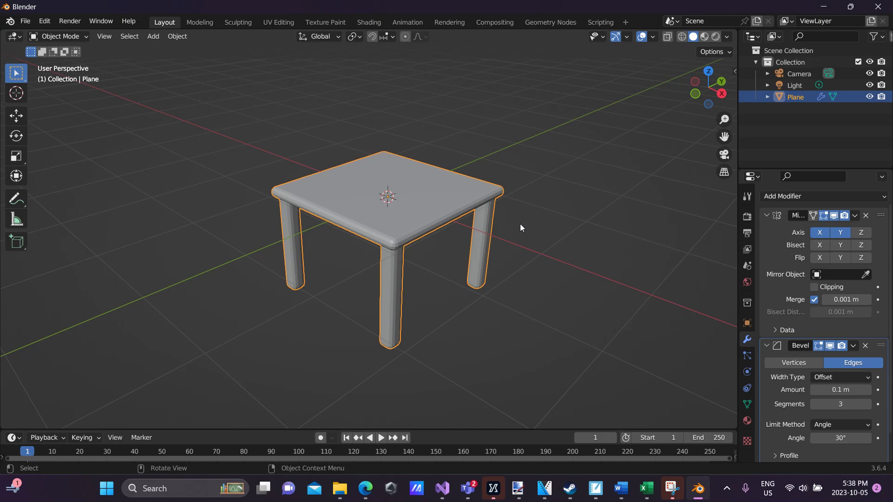
pyautogui.click(519, 227)
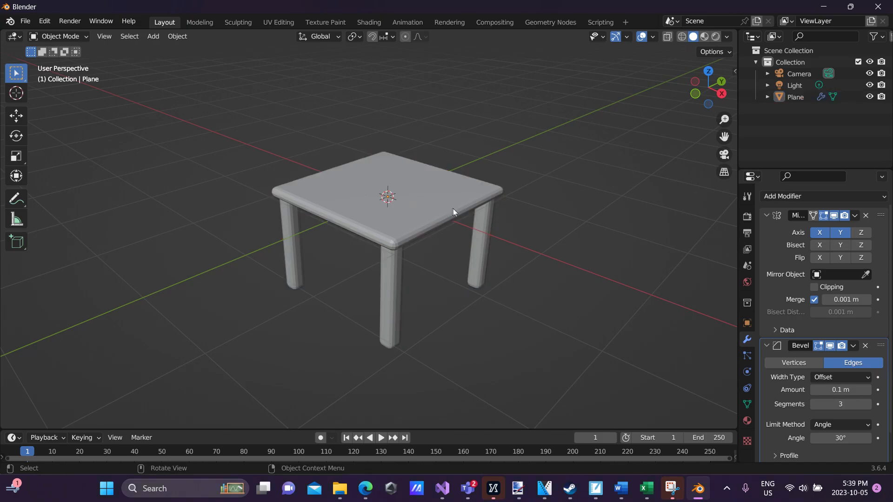
# Step: Start saving the project under a new name, and create and open a folder named ICT on the C: drive
pyautogui.click(23, 21)
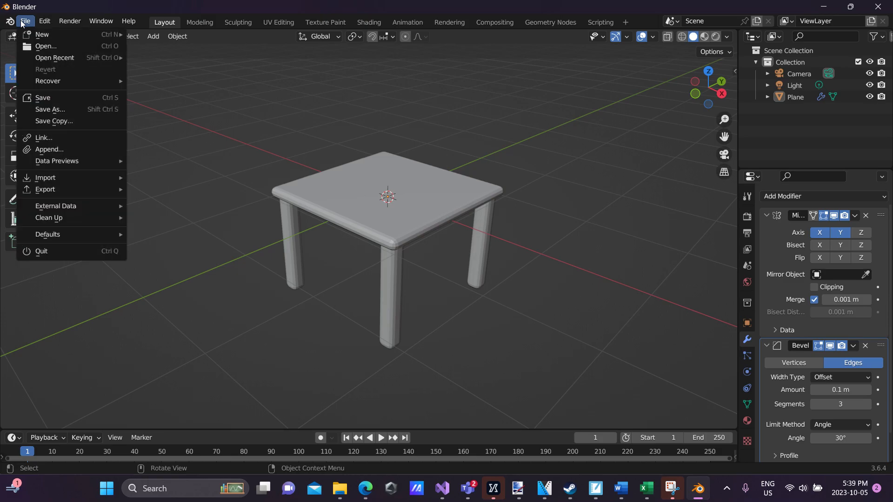
pyautogui.click(51, 110)
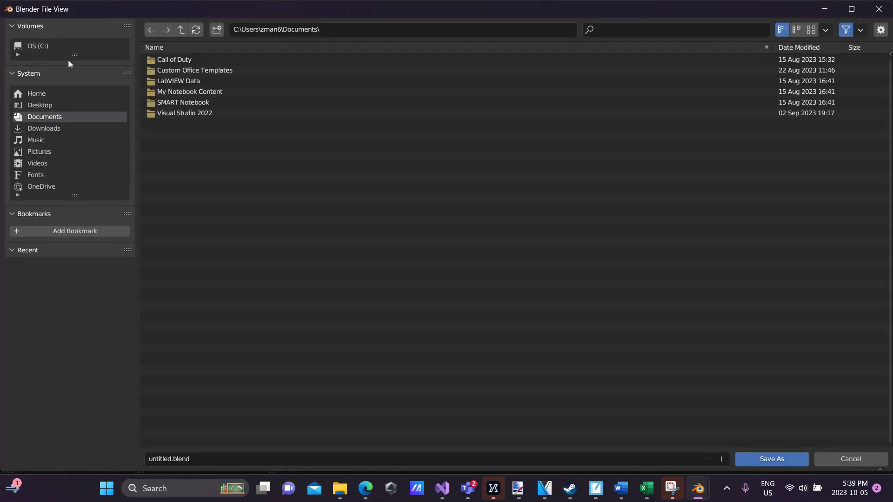
pyautogui.moveTo(76, 55); pyautogui.dragTo(76, 73)
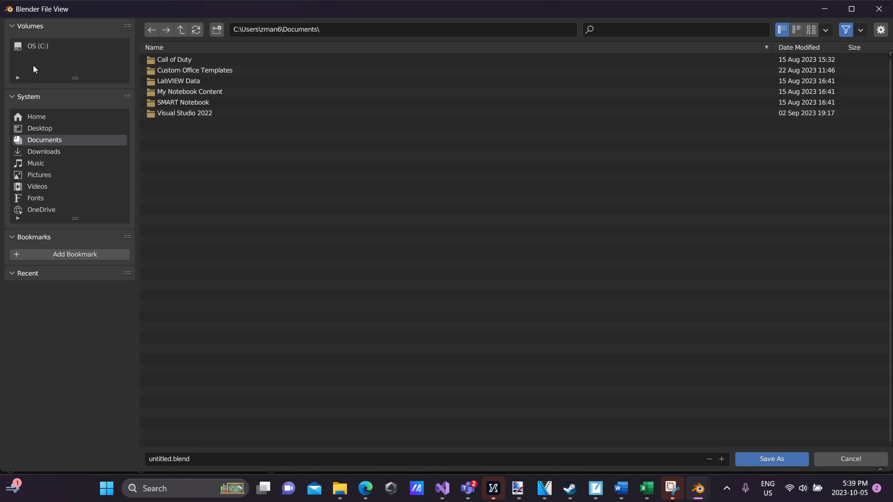
pyautogui.click(37, 46)
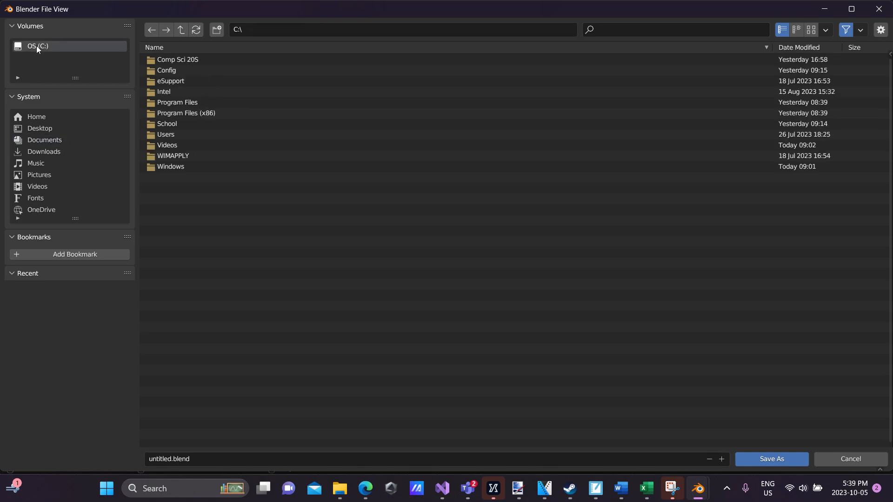
pyautogui.click(216, 30)
pyautogui.write('ICT')
pyautogui.press('Return')
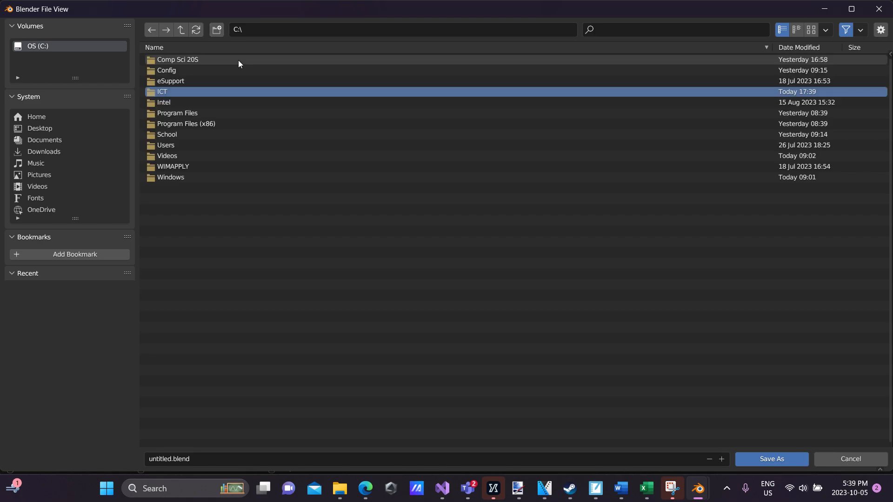
pyautogui.doubleClick(196, 92)
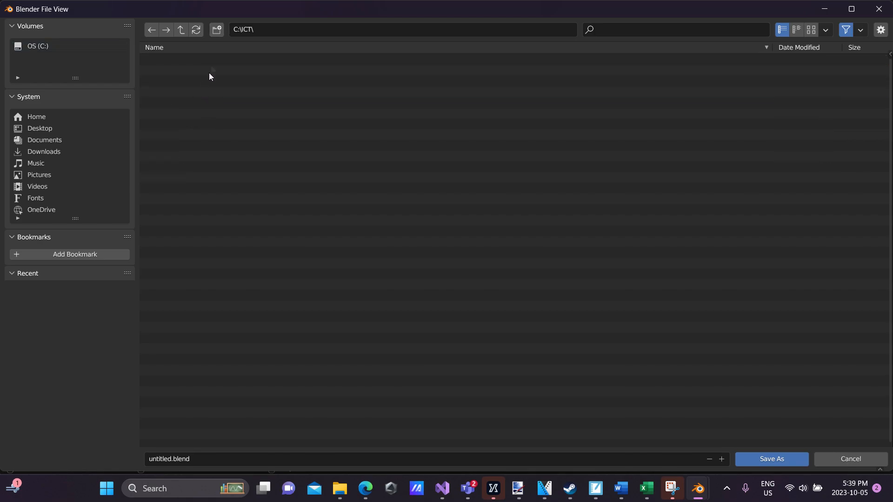
# Step: Create a folder named Blender inside the ICT folder and open it
pyautogui.click(217, 30)
pyautogui.write('Blender')
pyautogui.press('Return')
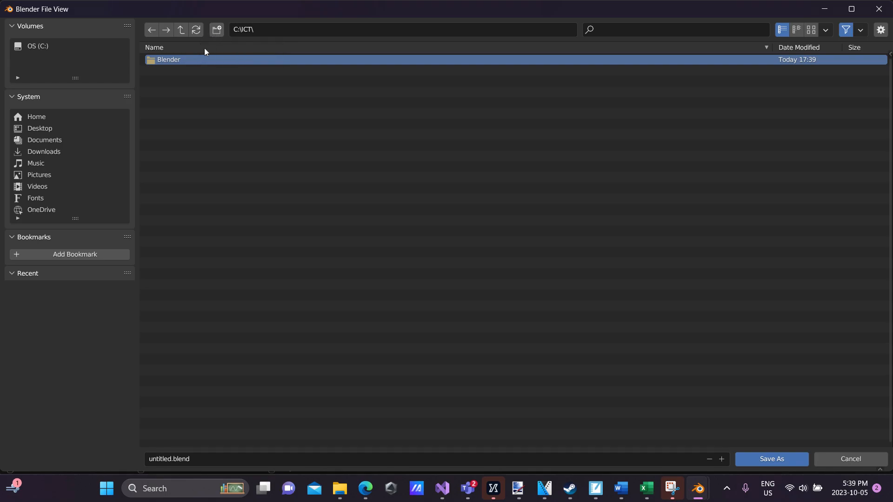
pyautogui.click(196, 61)
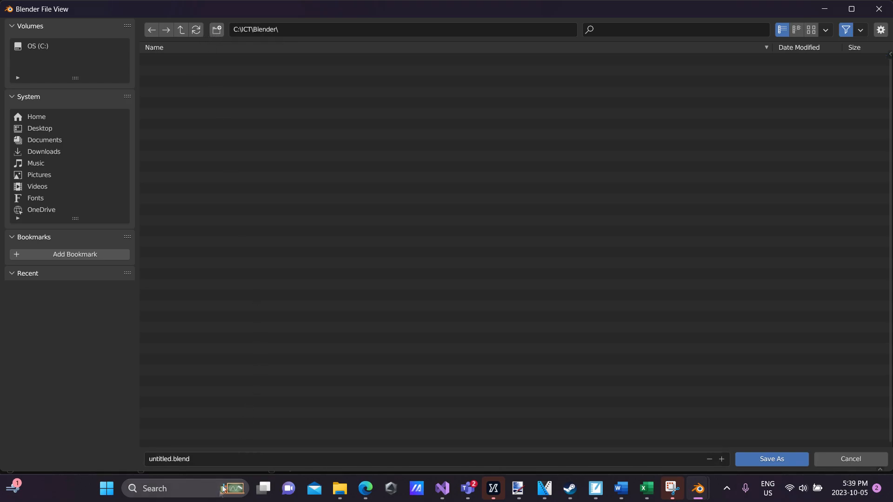
# Step: Name the file table and save it in C:\ICT\Blender
pyautogui.click(229, 459)
pyautogui.write('table')
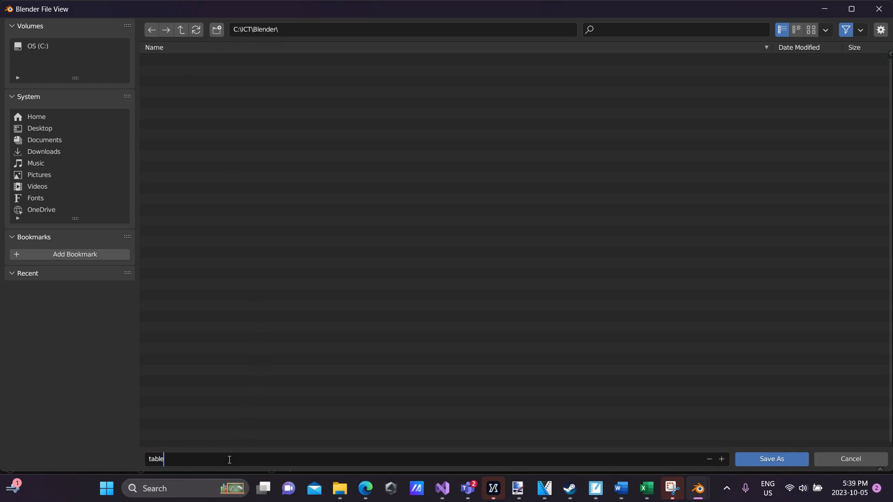
pyautogui.click(770, 459)
pyautogui.click(770, 460)
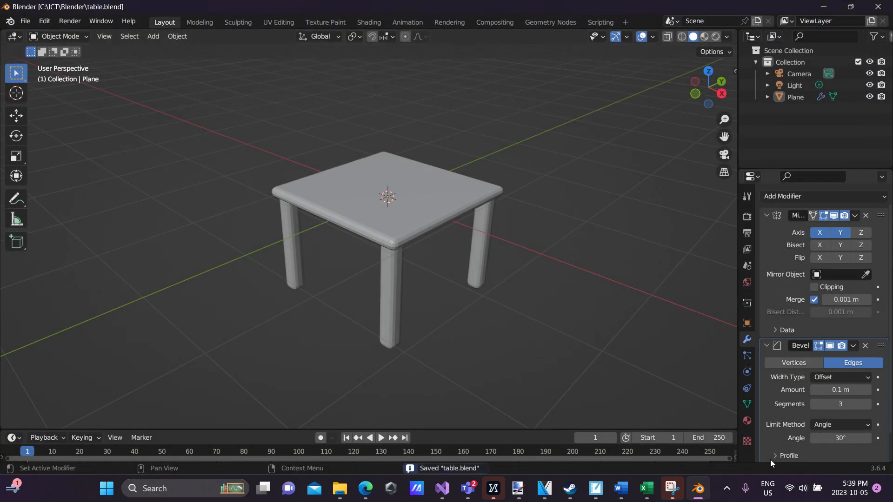